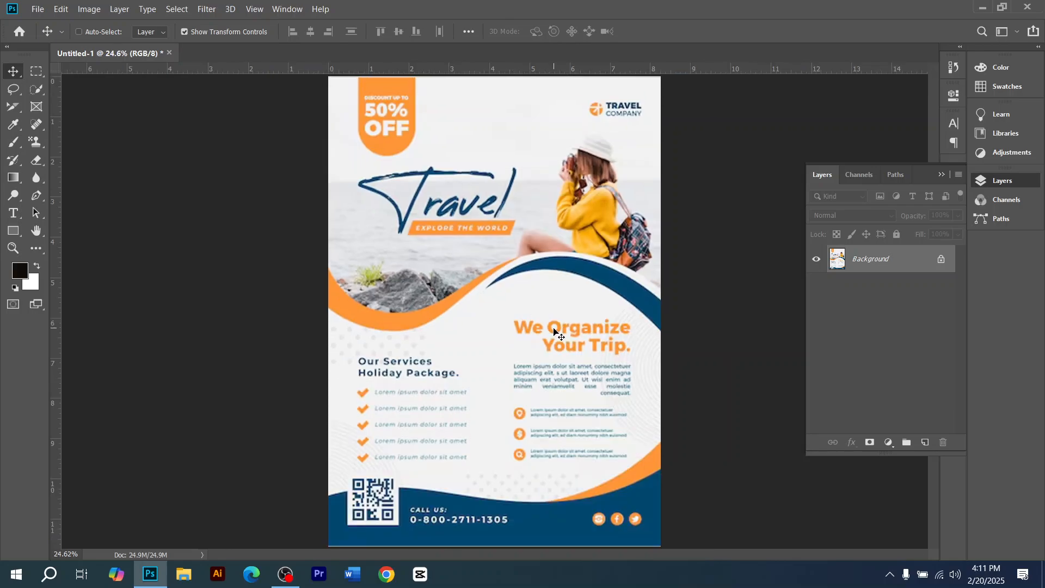
# Step: Switch to Chrome, choose a browser profile and search Google Images for "flyer design mockup"
pyautogui.scroll(-1, 553, 327)
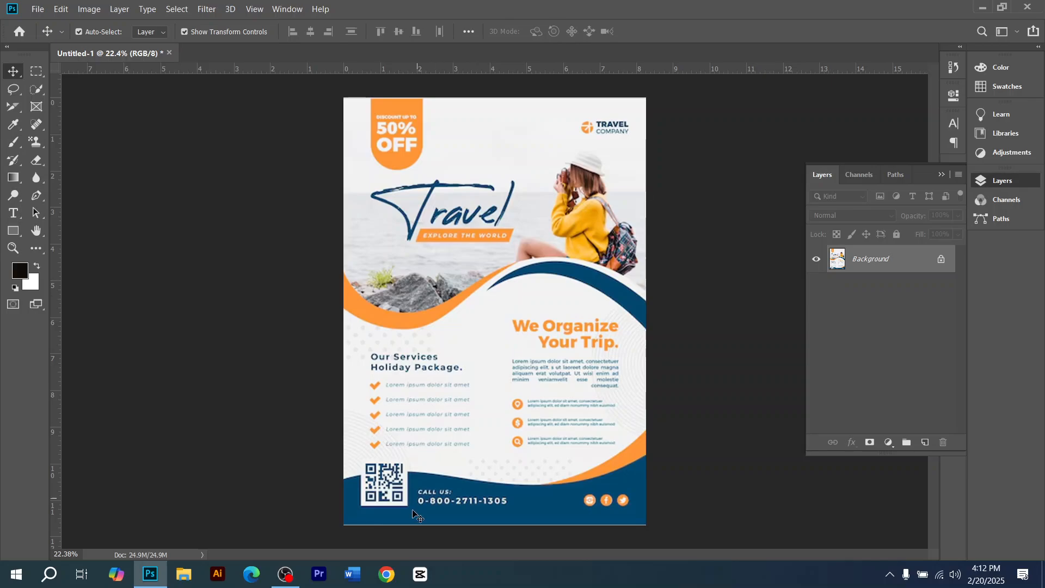
pyautogui.click(388, 571)
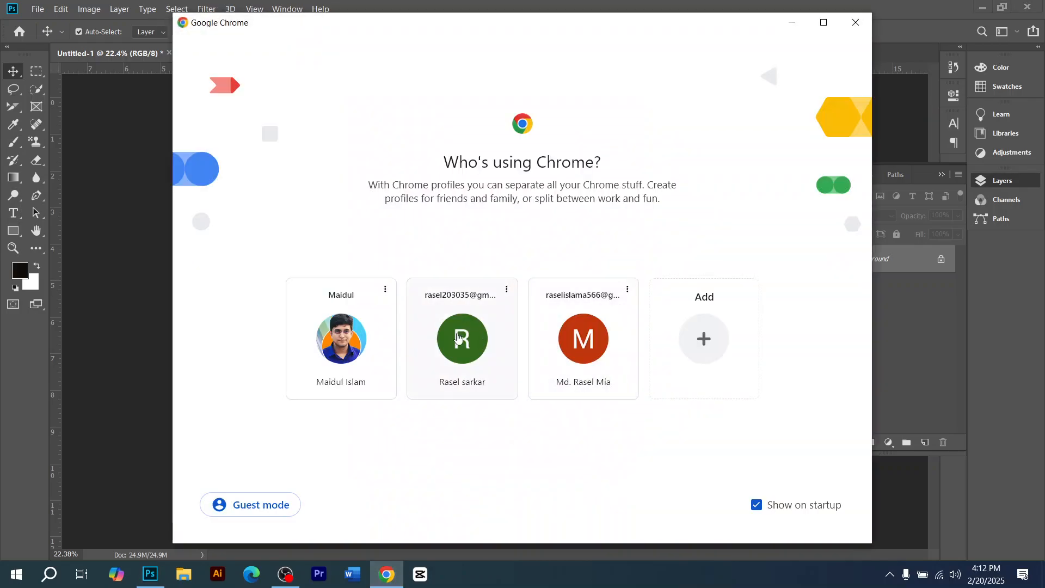
pyautogui.click(457, 337)
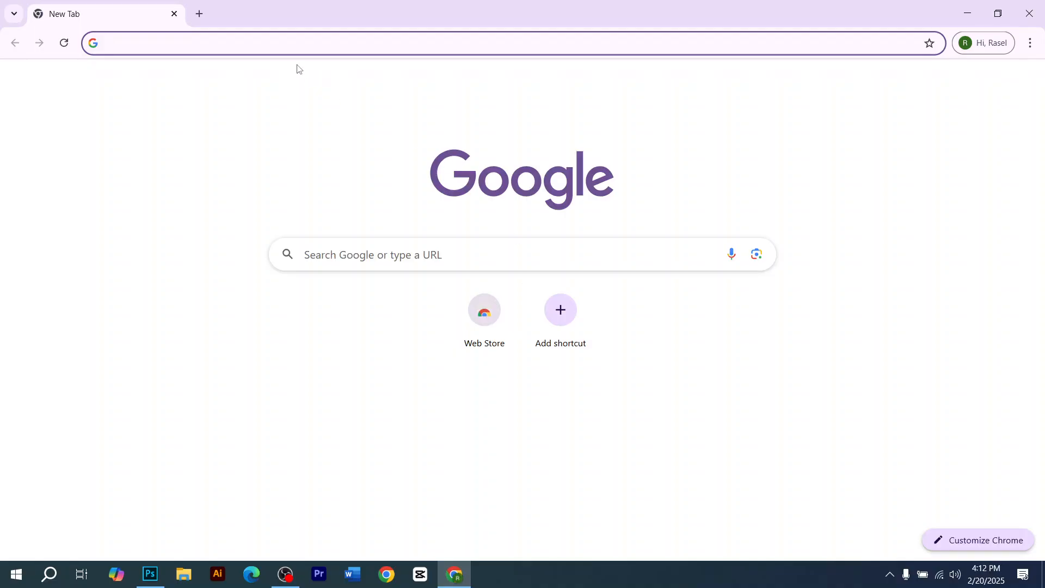
pyautogui.click(277, 46)
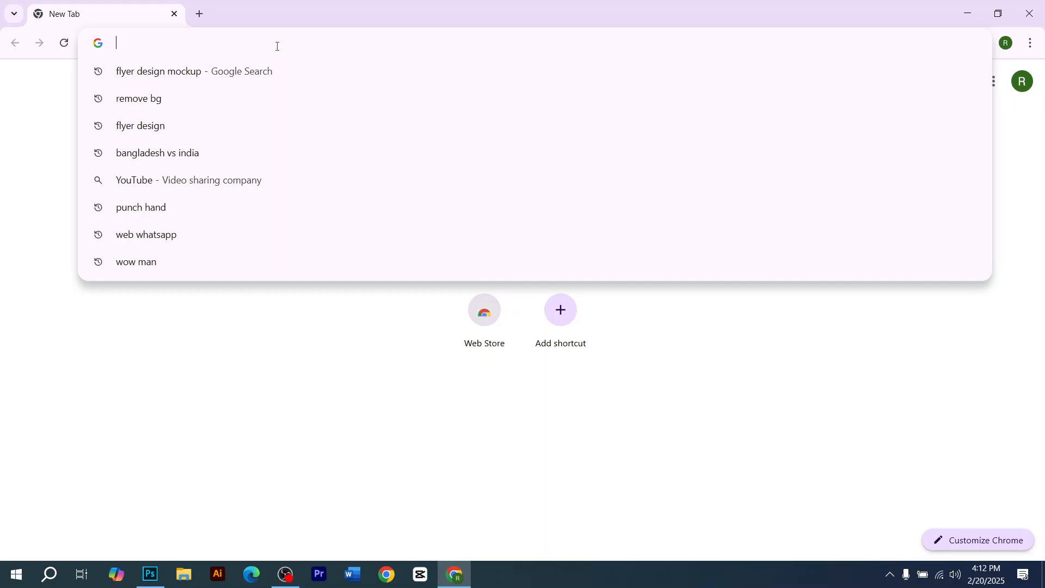
pyautogui.write('flyer')
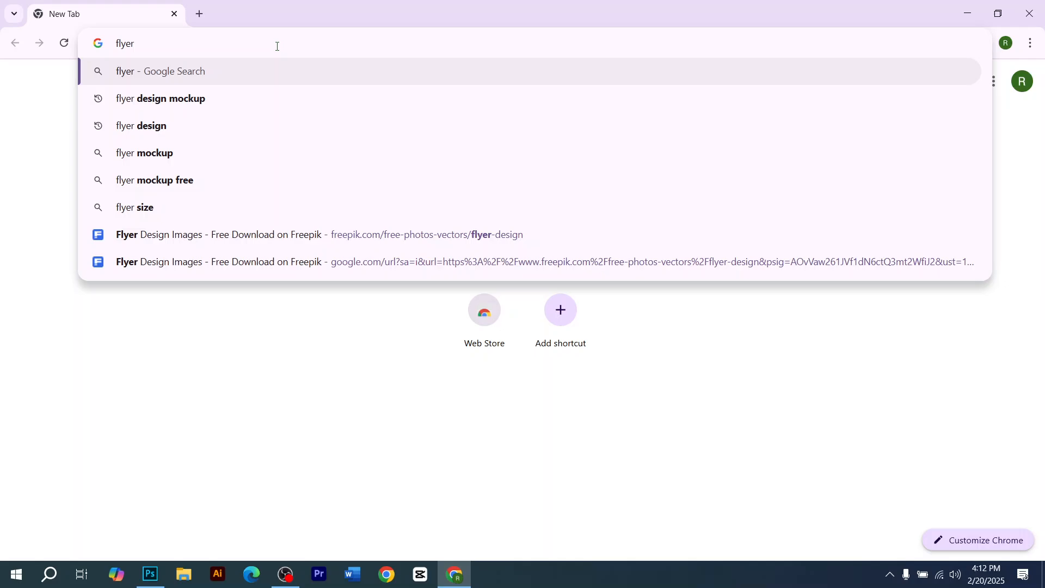
pyautogui.press('Down')
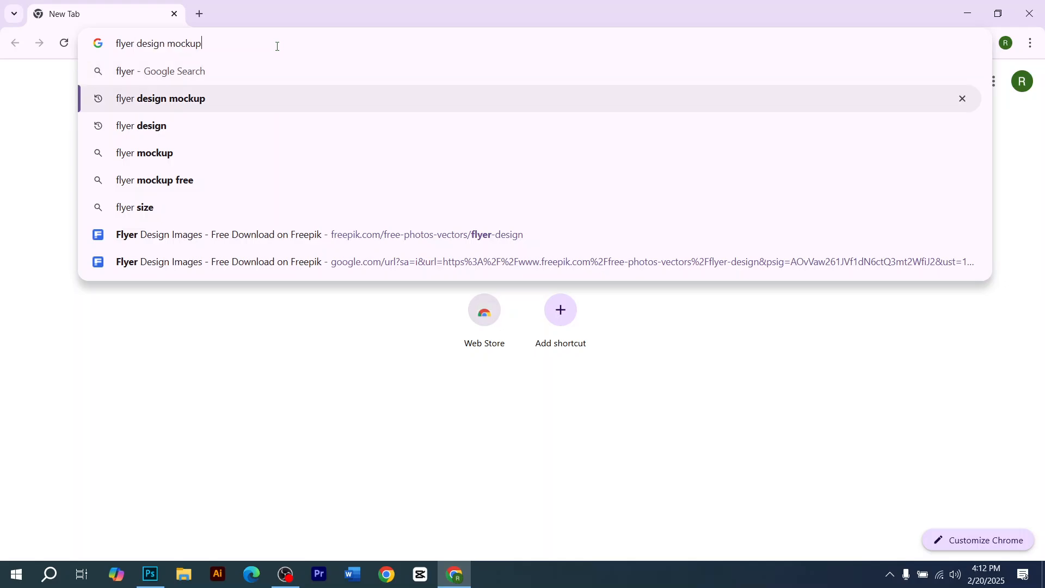
pyautogui.press('Return')
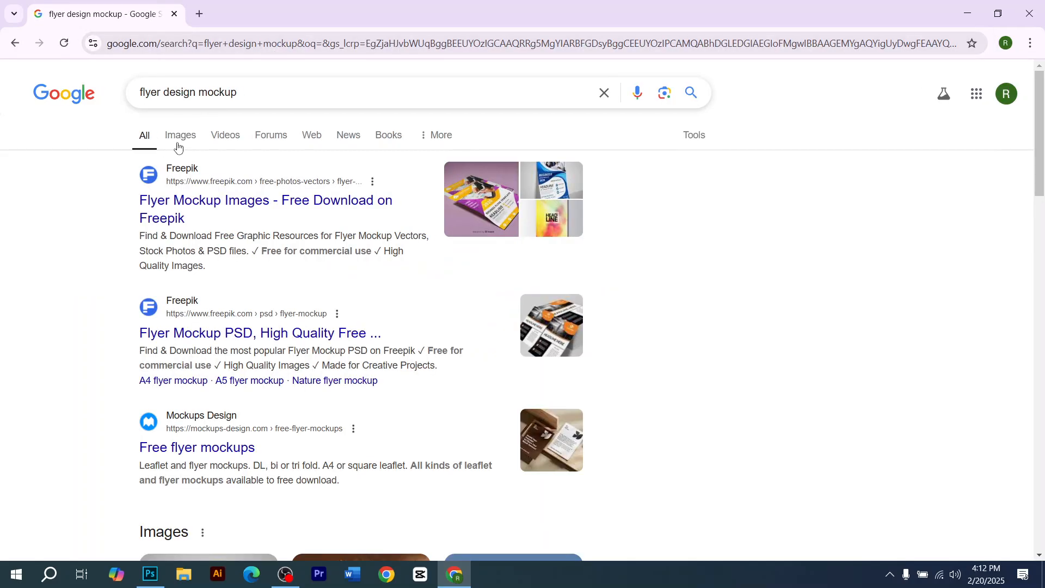
pyautogui.click(179, 137)
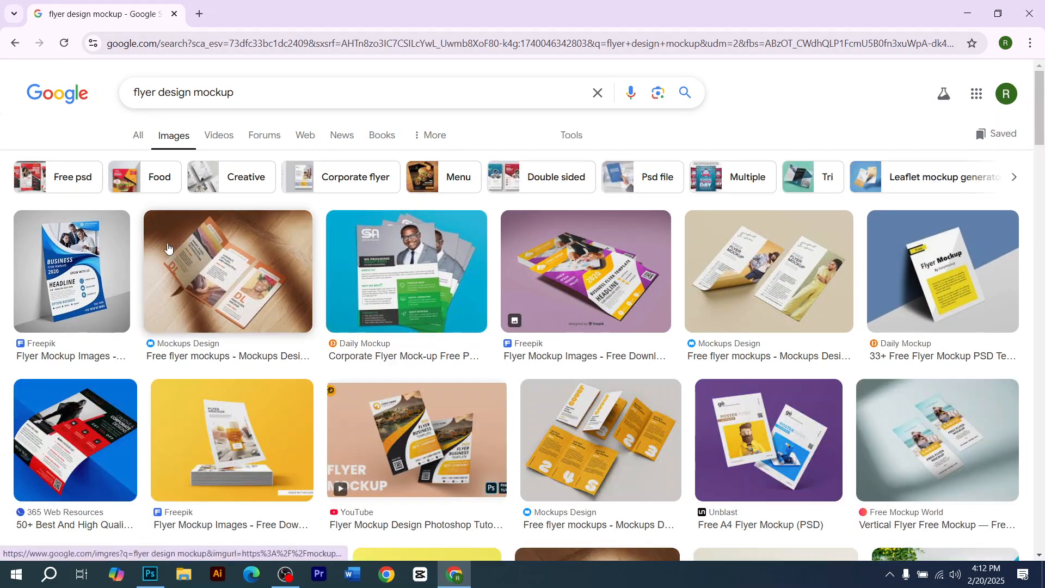
# Step: Copy the Freepik image of the blue business flyer leaning against a grey wall from the image results
pyautogui.scroll(-8, 582, 418)
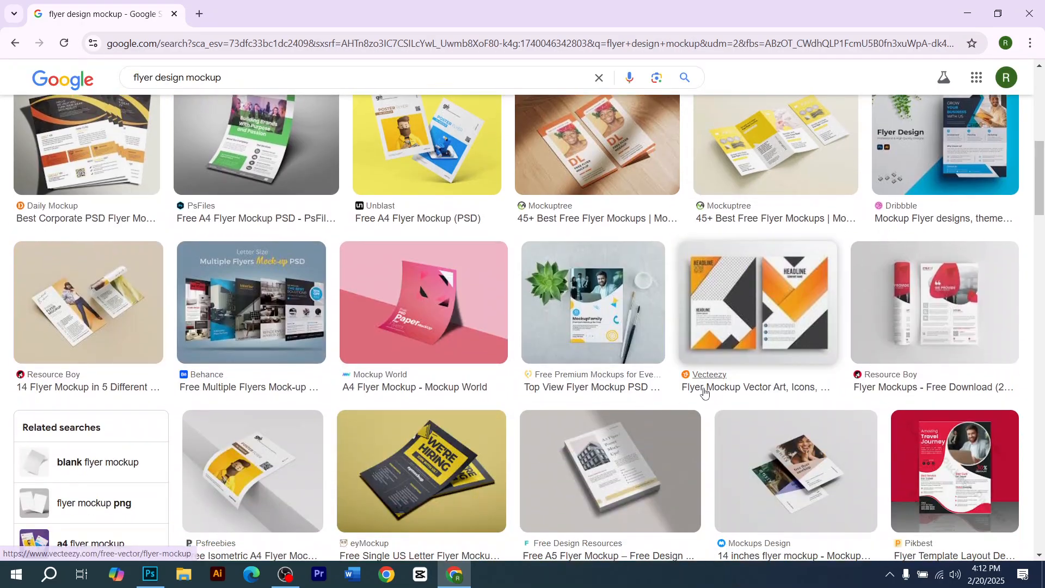
pyautogui.scroll(10, 656, 348)
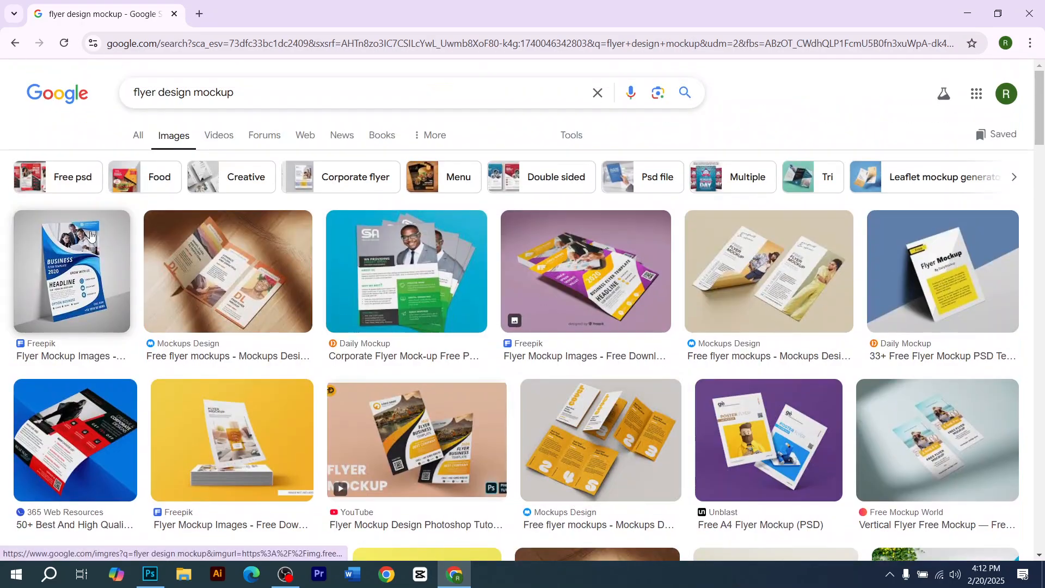
pyautogui.click(97, 289)
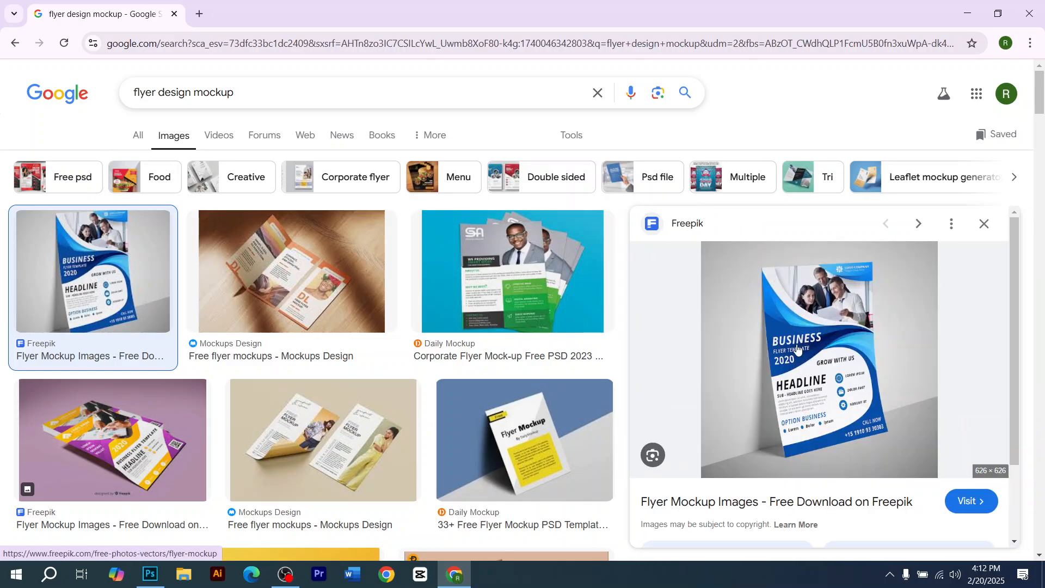
pyautogui.rightClick(804, 342)
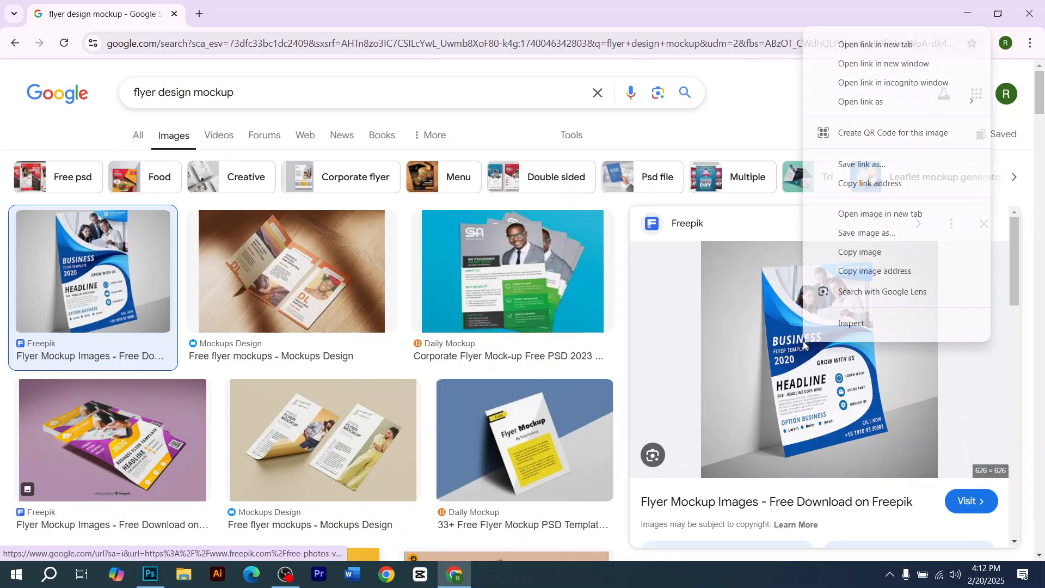
pyautogui.click(865, 256)
# Step: Switch to Photoshop, create a 626 × 626 px document at 72 ppi and paste the copied mockup image
pyautogui.click(151, 573)
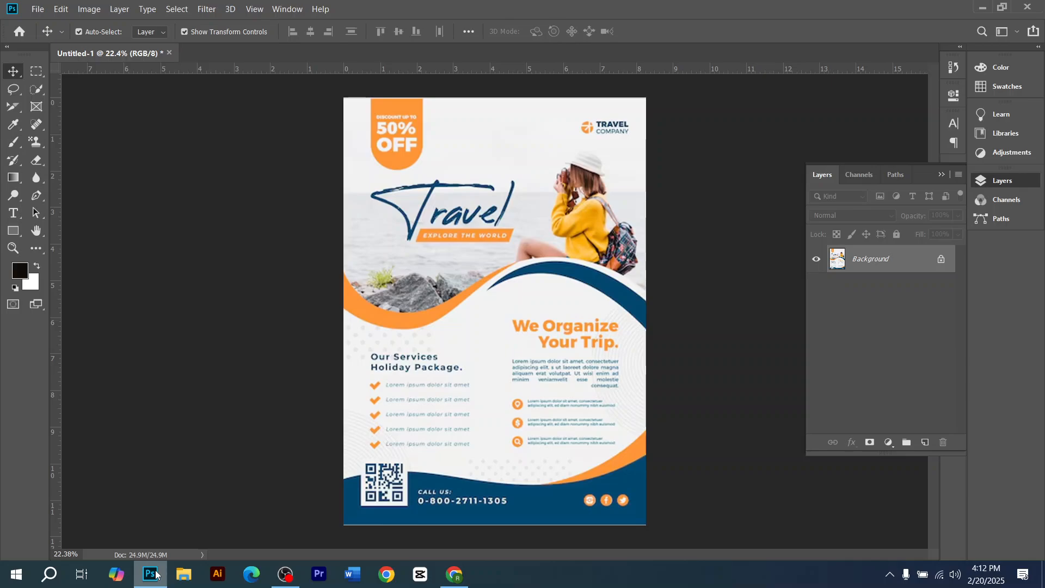
pyautogui.hotkey('ctrl', 'n')
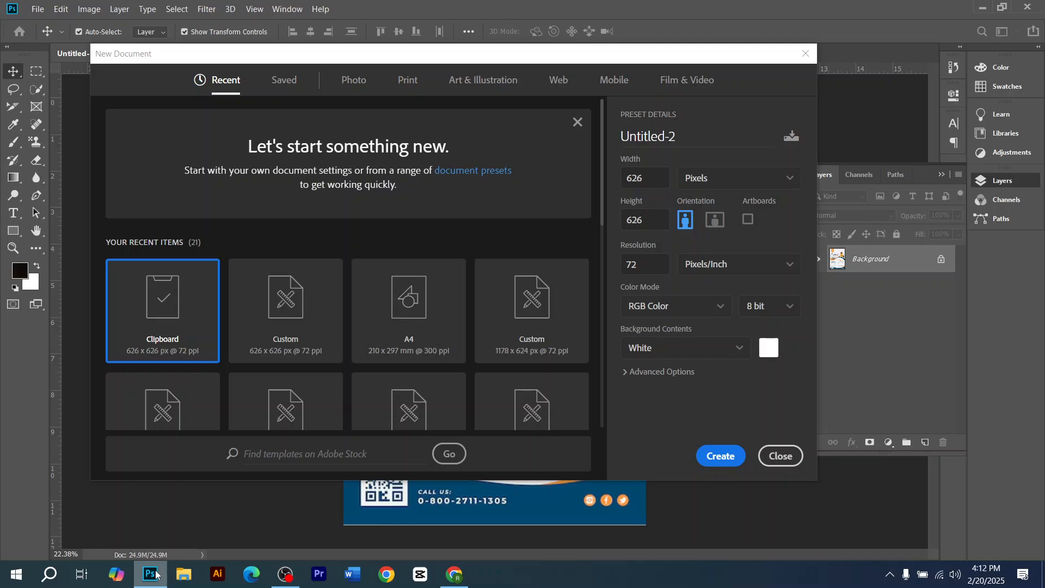
pyautogui.press('Return')
pyautogui.hotkey('ctrl', 'v')
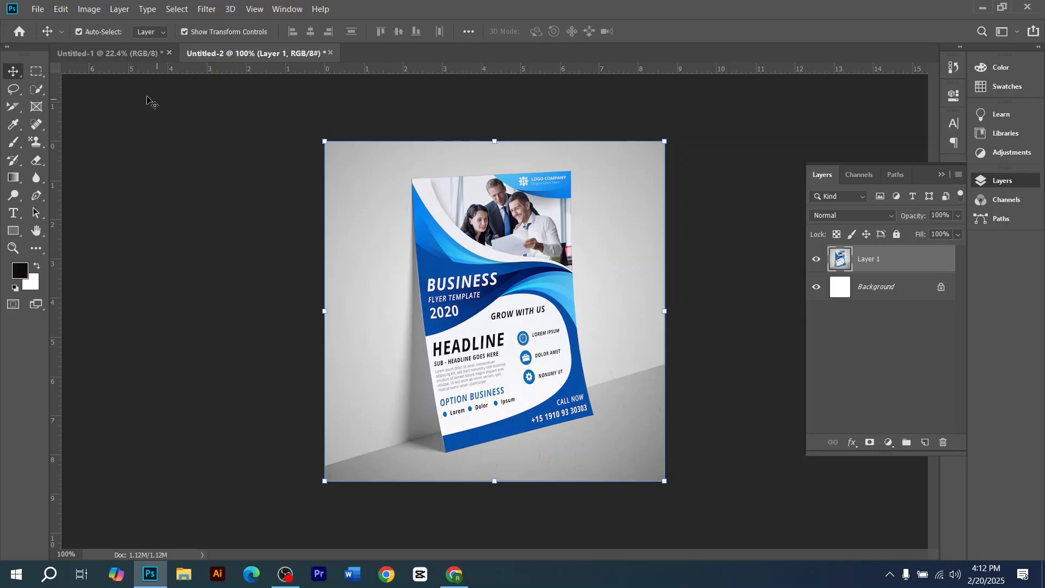
# Step: Set the mockup document's image resolution to 300 pixels/inch with resampling on
pyautogui.click(125, 53)
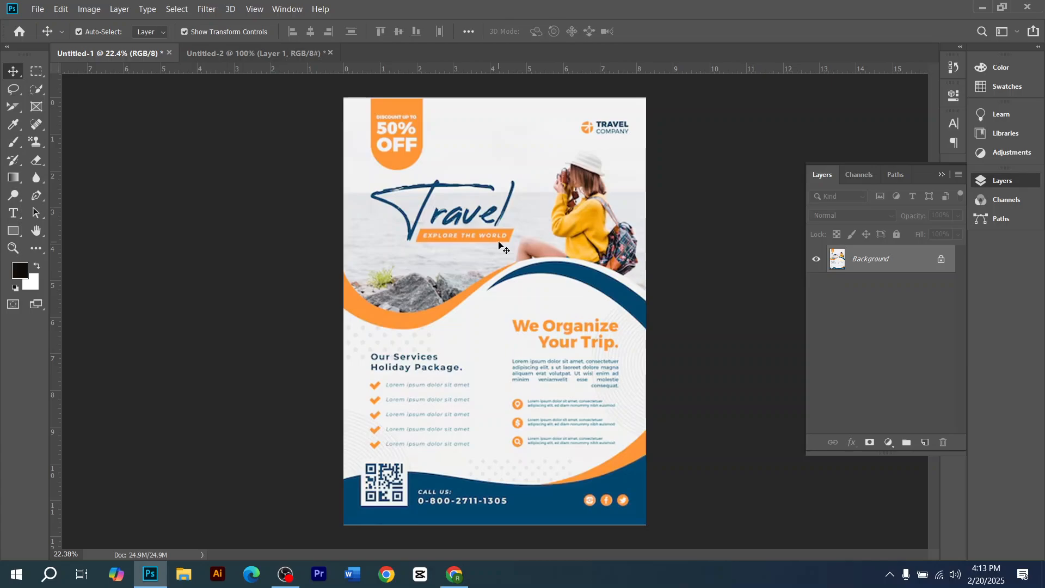
pyautogui.click(275, 55)
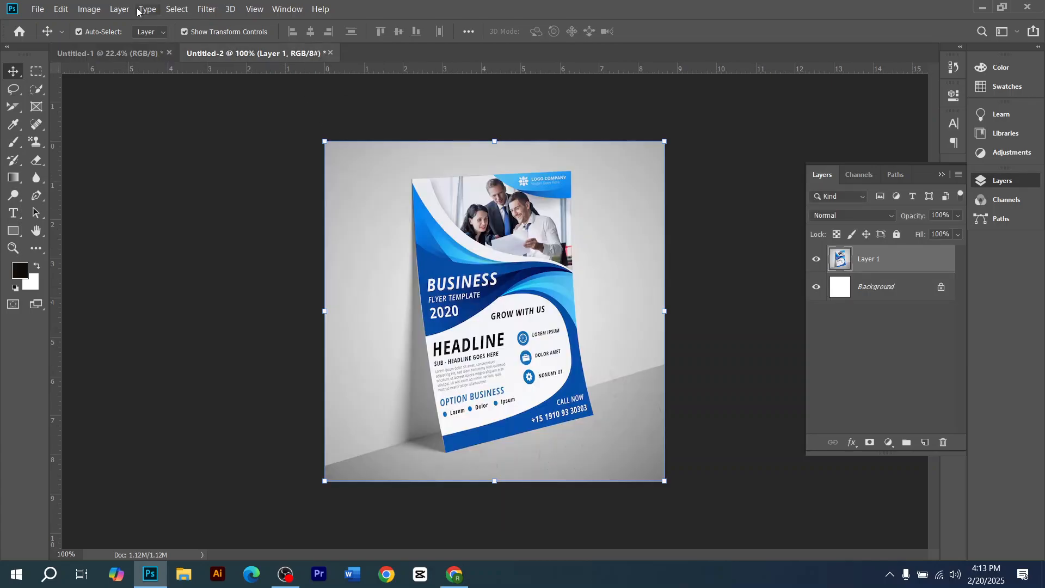
pyautogui.click(97, 10)
pyautogui.click(109, 103)
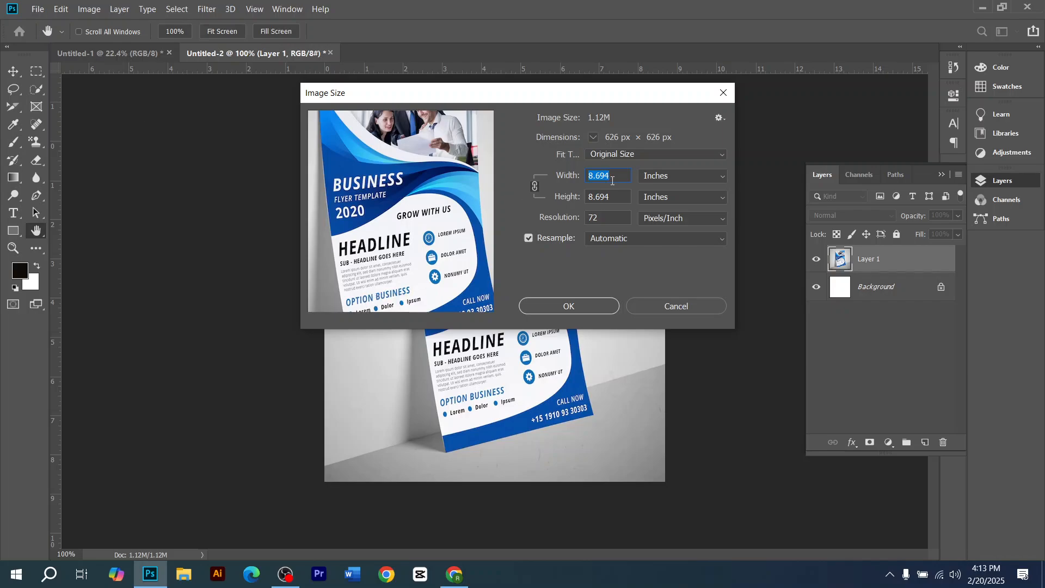
pyautogui.click(614, 177)
pyautogui.doubleClick(609, 220)
pyautogui.write('300')
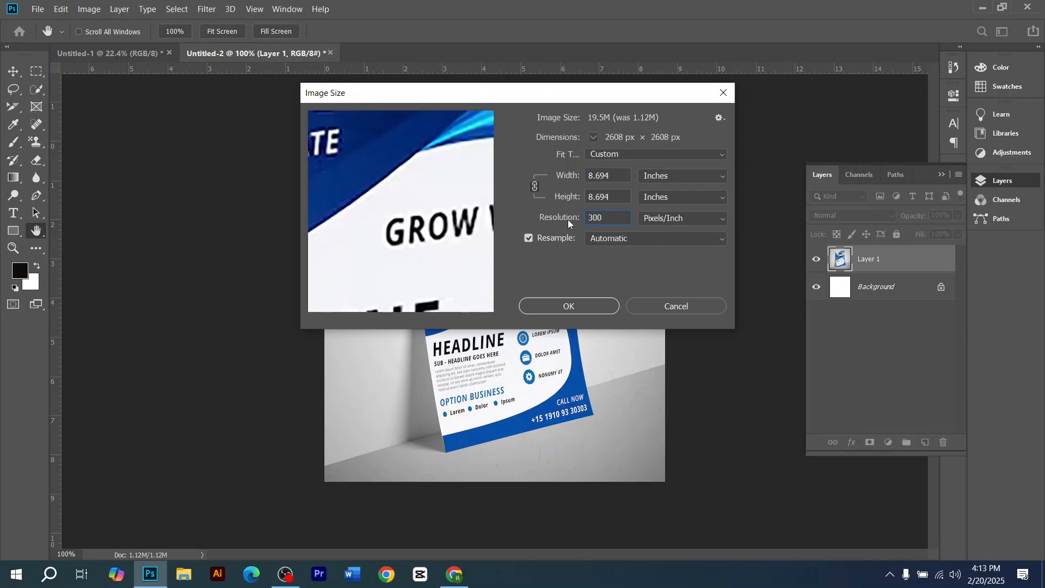
pyautogui.press('Return')
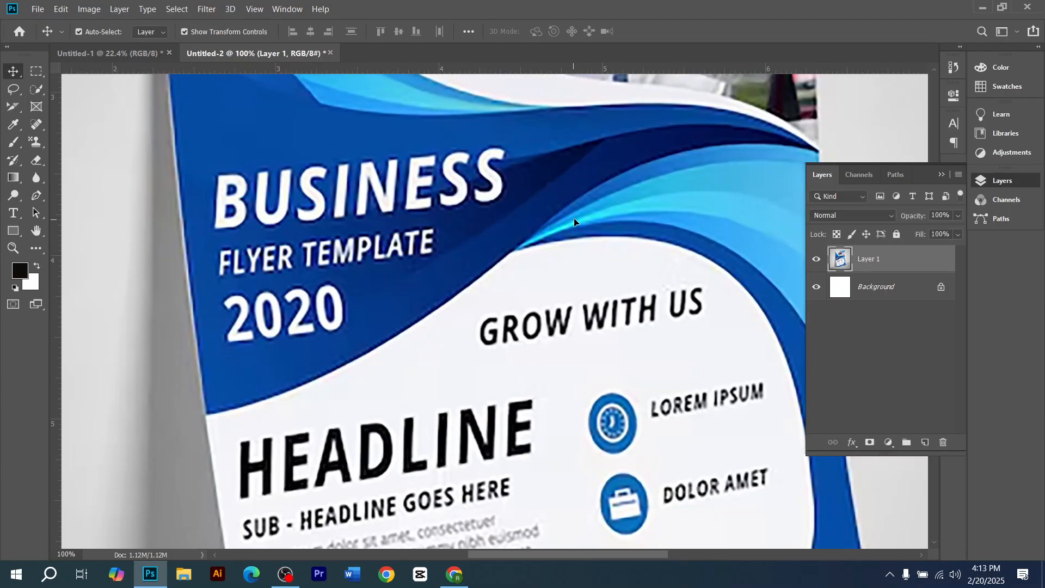
# Step: Resize the mockup image to 13 inches wide with proportions linked, keeping 300 pixels/inch
pyautogui.scroll(-3, 462, 211)
pyautogui.scroll(-2, 461, 211)
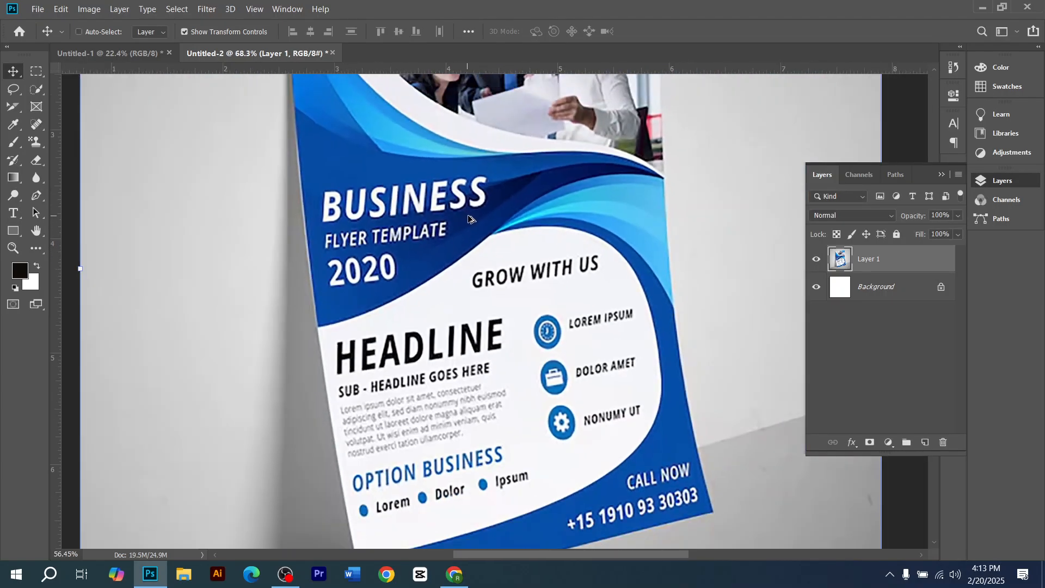
pyautogui.click(88, 9)
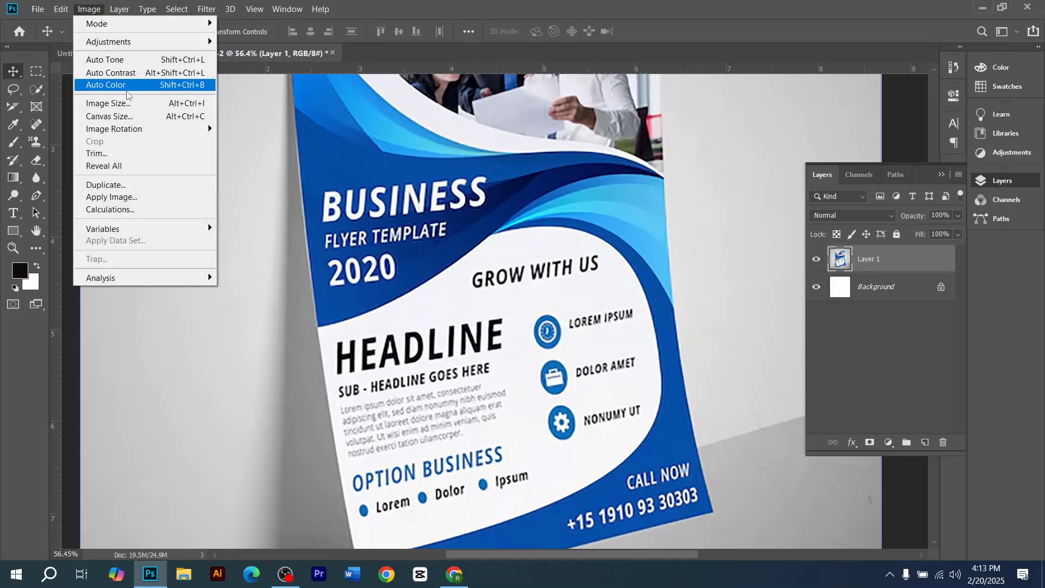
pyautogui.click(111, 102)
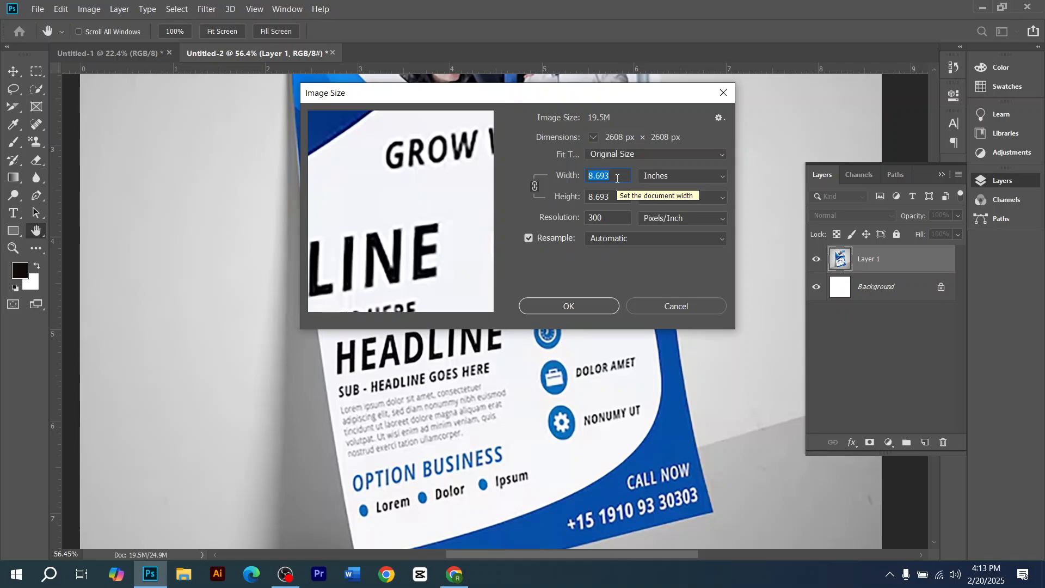
pyautogui.write('13')
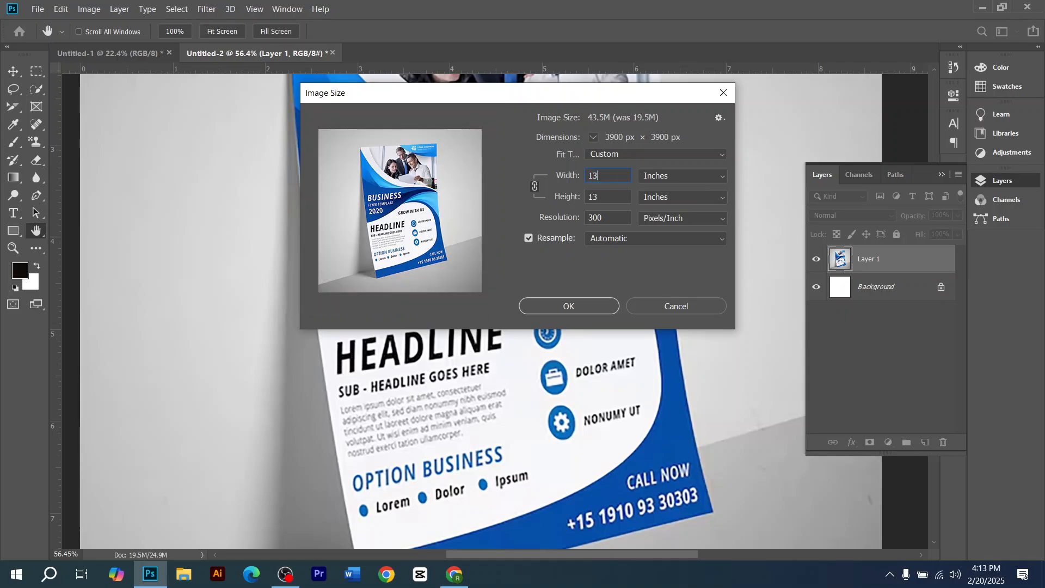
pyautogui.click(589, 303)
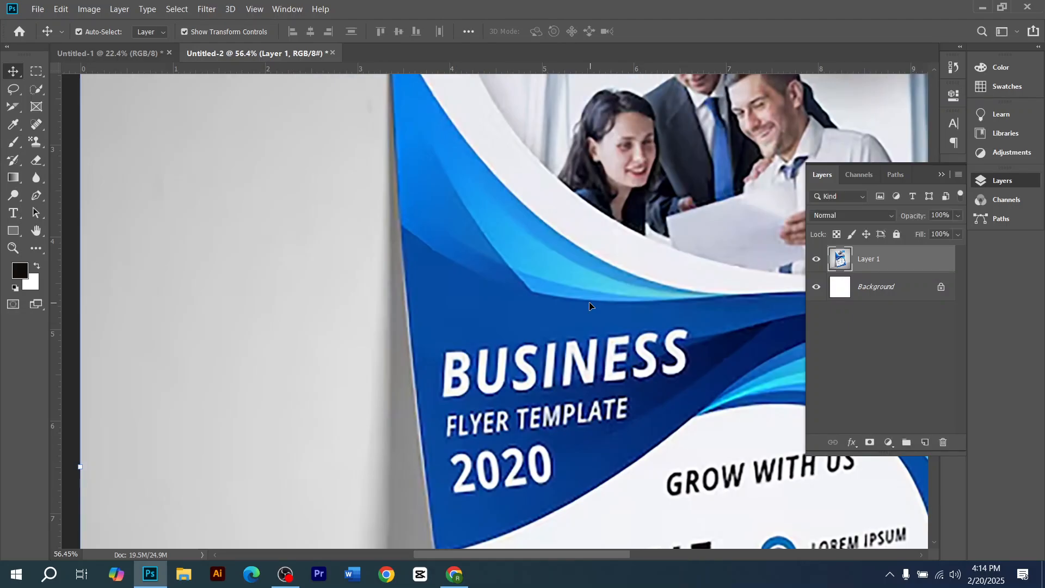
pyautogui.scroll(-5, 581, 326)
pyautogui.scroll(-3, 580, 328)
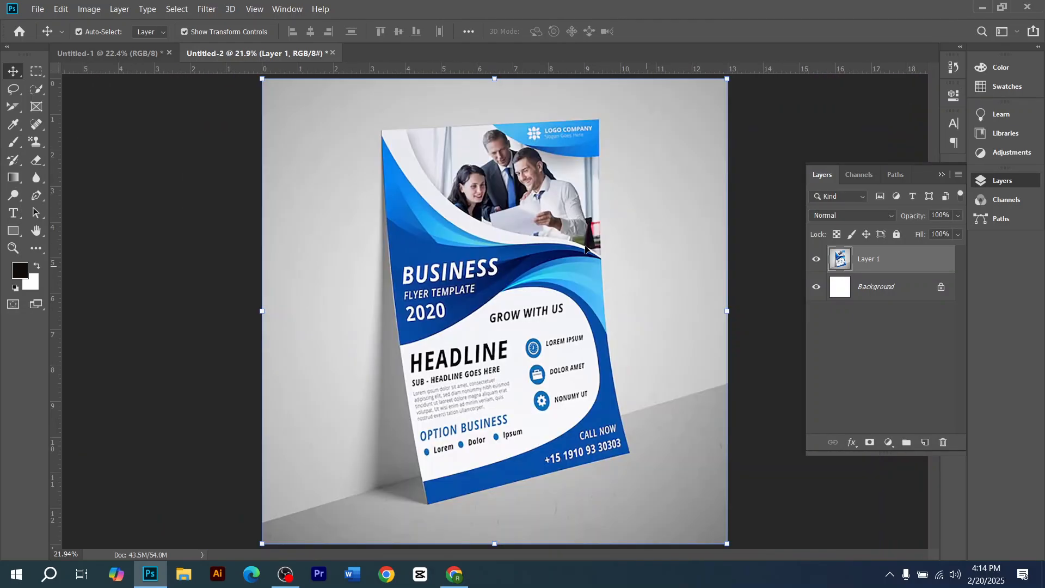
pyautogui.click(158, 53)
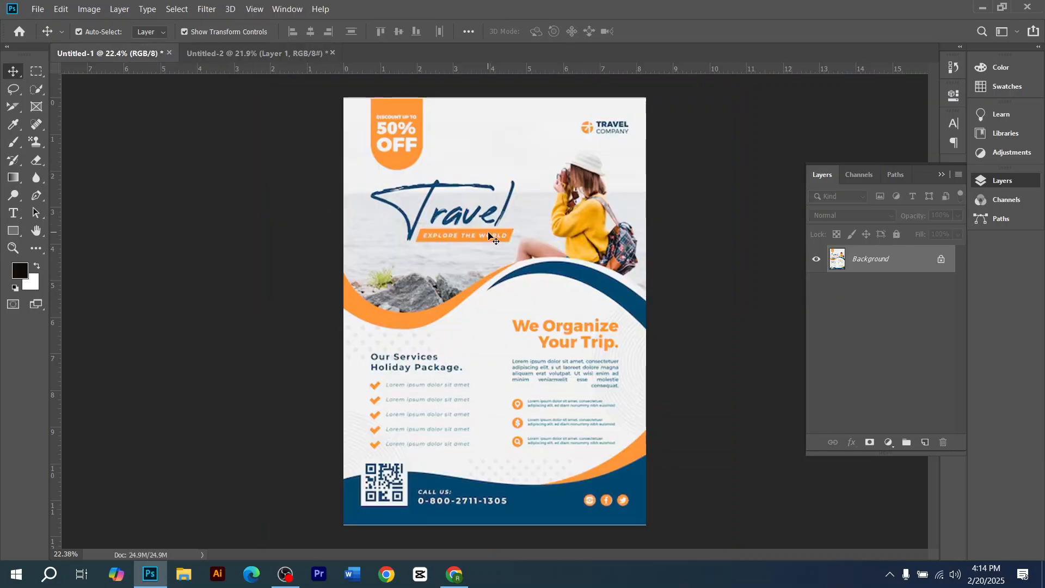
pyautogui.click(286, 53)
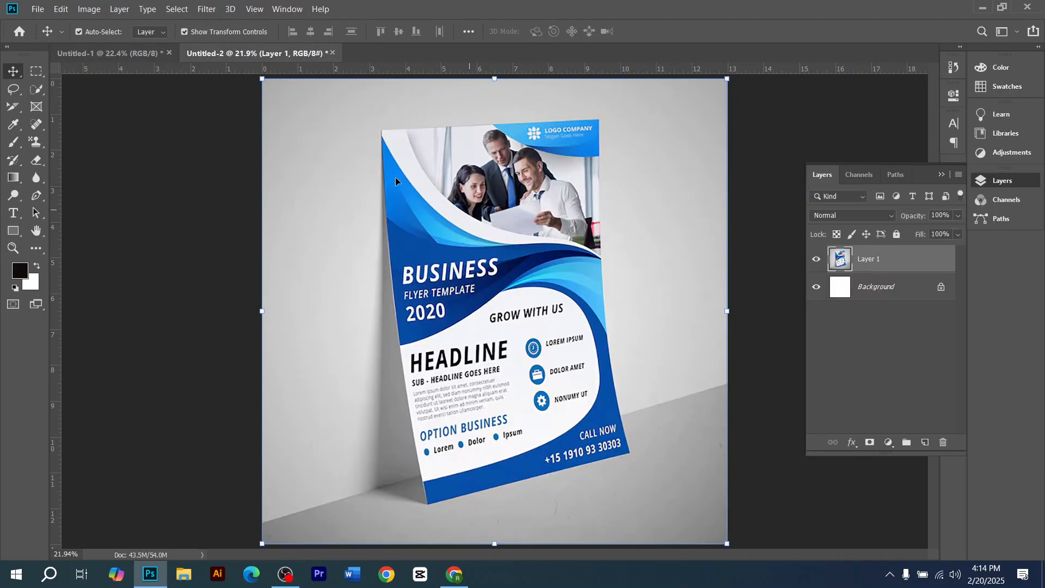
pyautogui.click(136, 56)
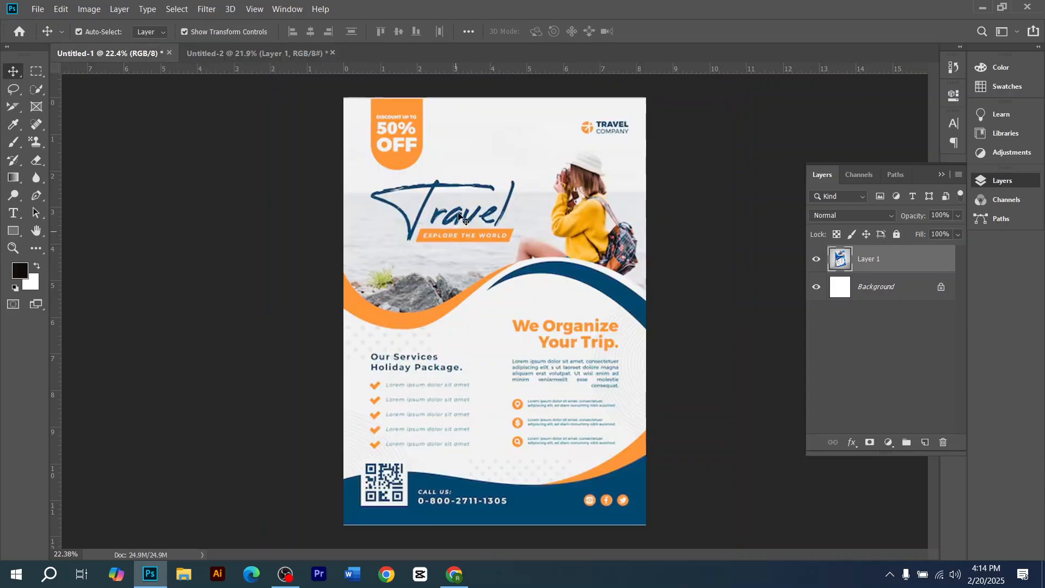
pyautogui.click(288, 56)
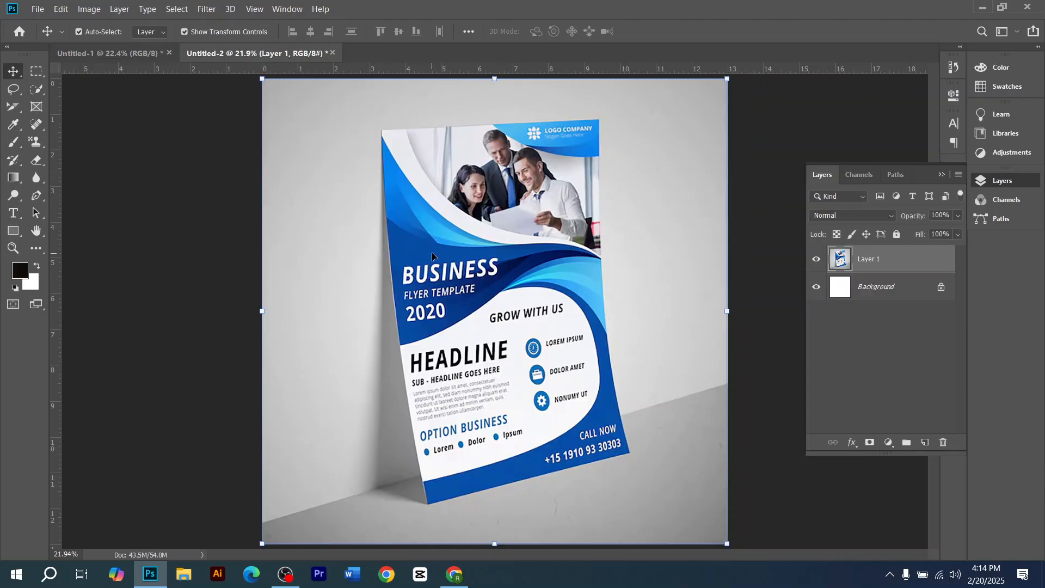
# Step: Create a black rectangle shape 11.69 in wide and 8.27 in high in the mockup document
pyautogui.click(17, 231)
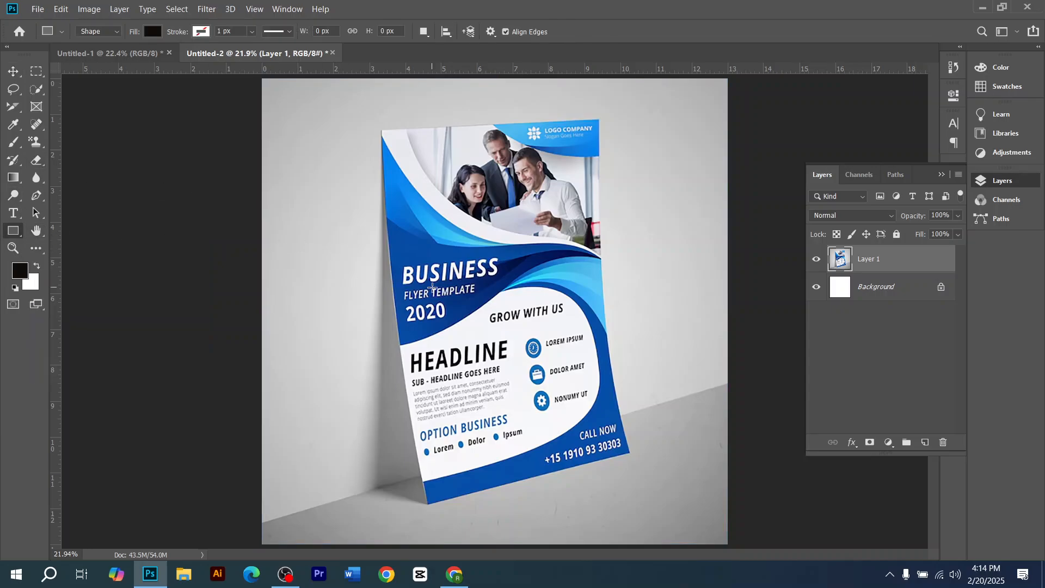
pyautogui.click(432, 287)
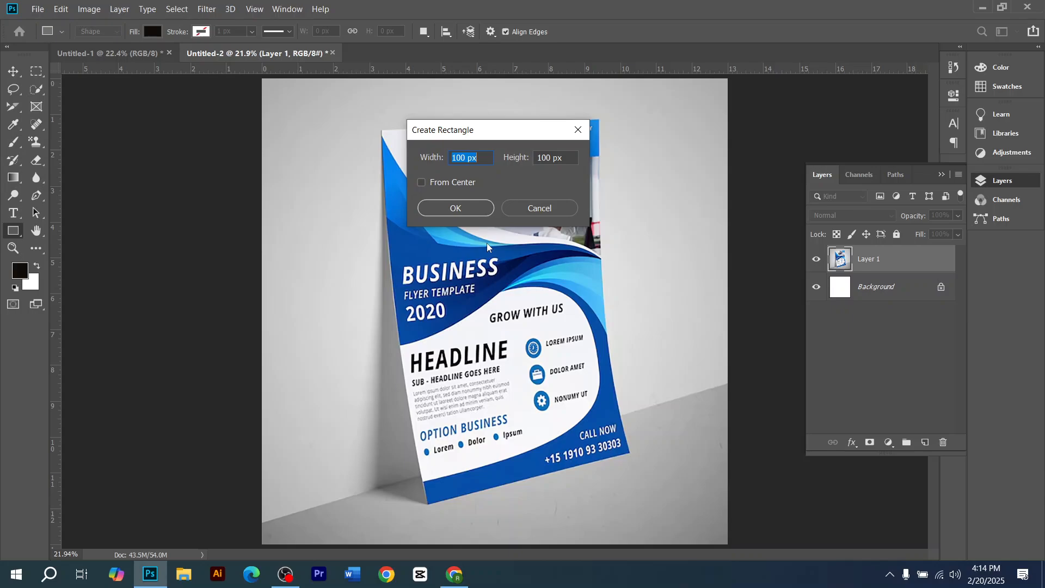
pyautogui.write('11.69')
pyautogui.press('Tab')
pyautogui.write('8.27in')
pyautogui.doubleClick(479, 159)
pyautogui.write('in')
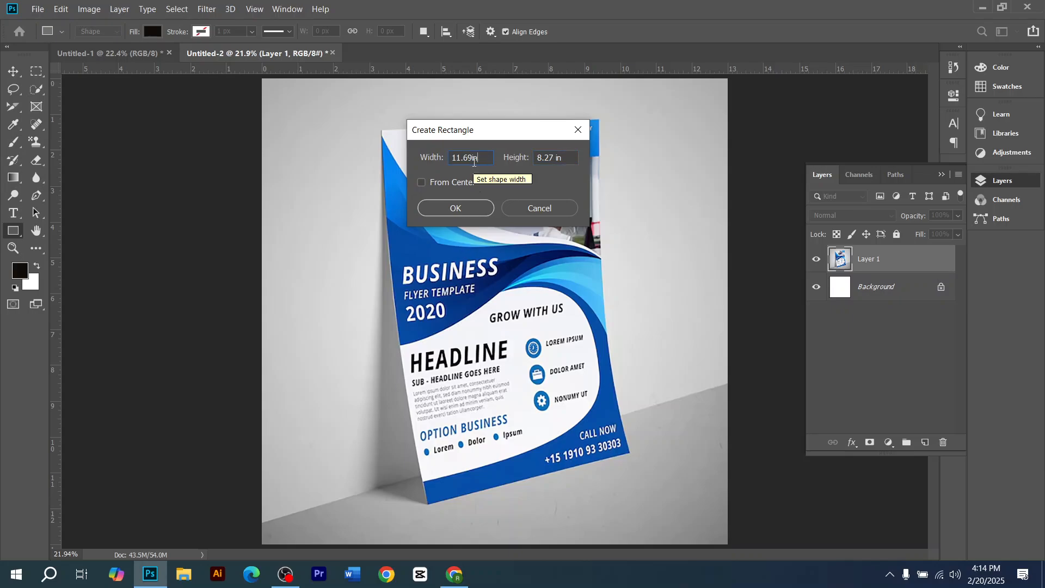
pyautogui.press('Return')
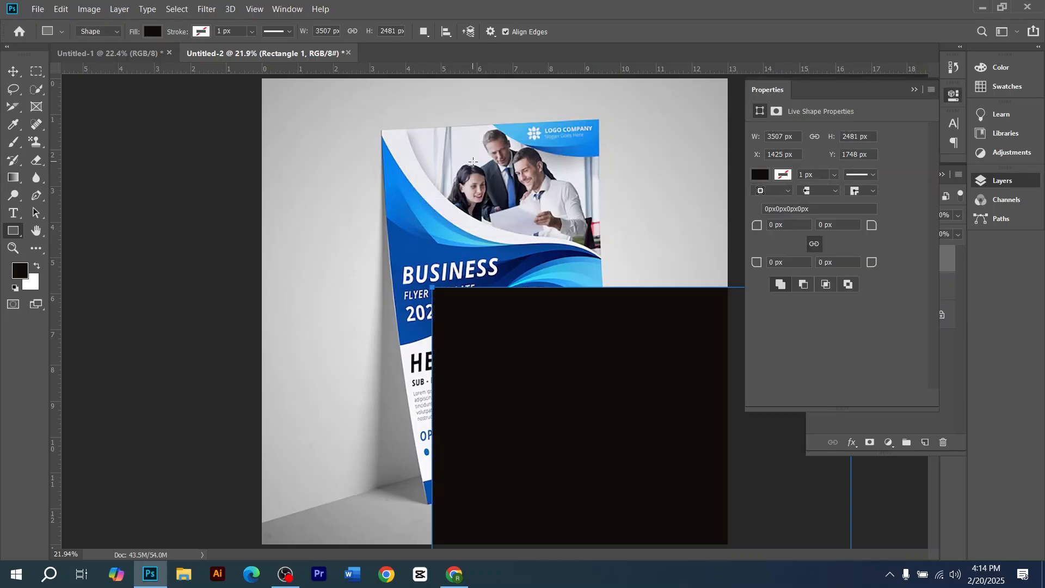
pyautogui.scroll(-2, 494, 311)
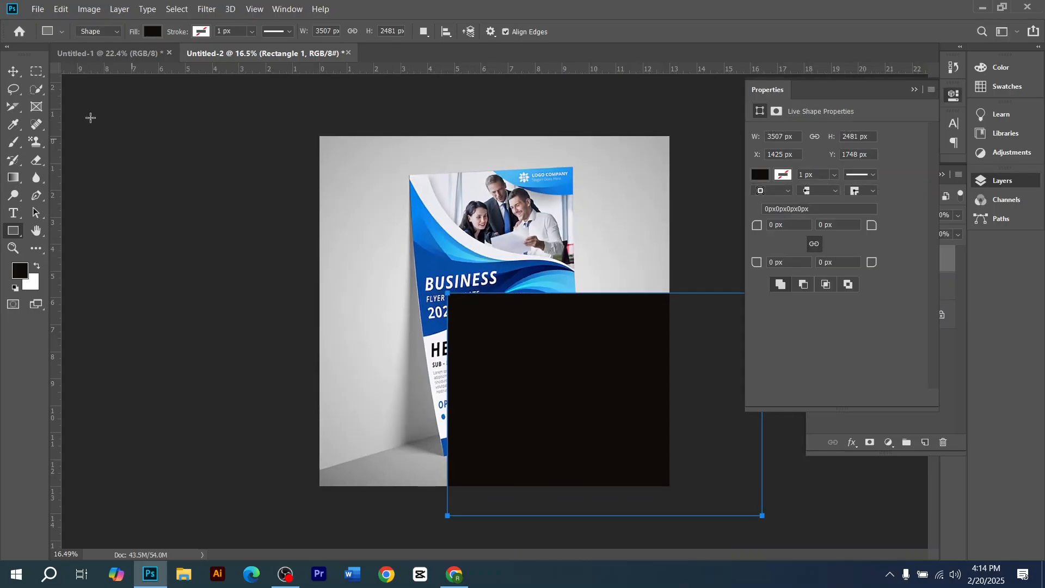
pyautogui.press('v')
pyautogui.moveTo(497, 362); pyautogui.dragTo(432, 283)
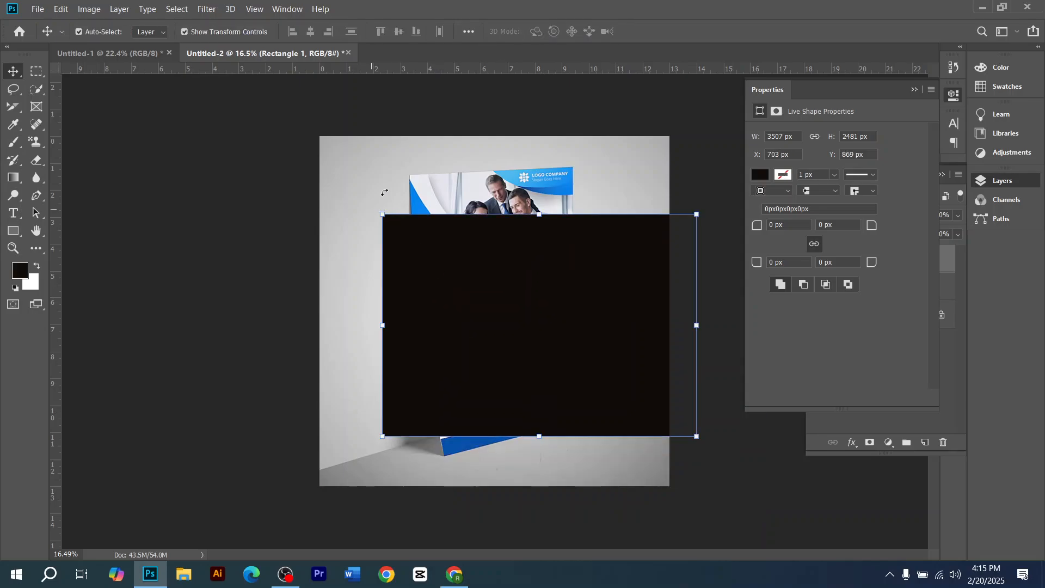
pyautogui.moveTo(384, 191); pyautogui.dragTo(582, 257)
pyautogui.scroll(2, 491, 279)
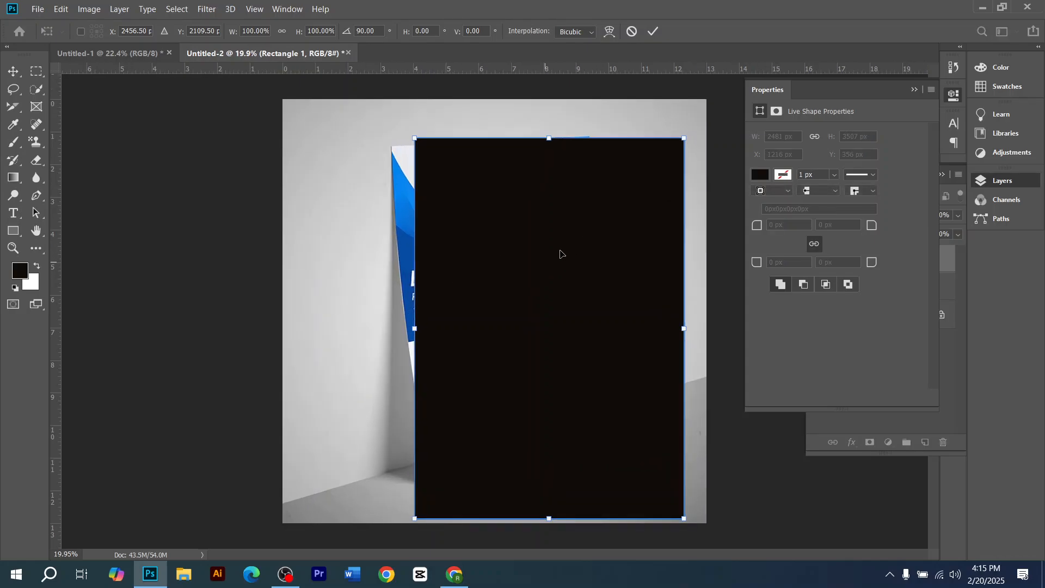
pyautogui.press('Return')
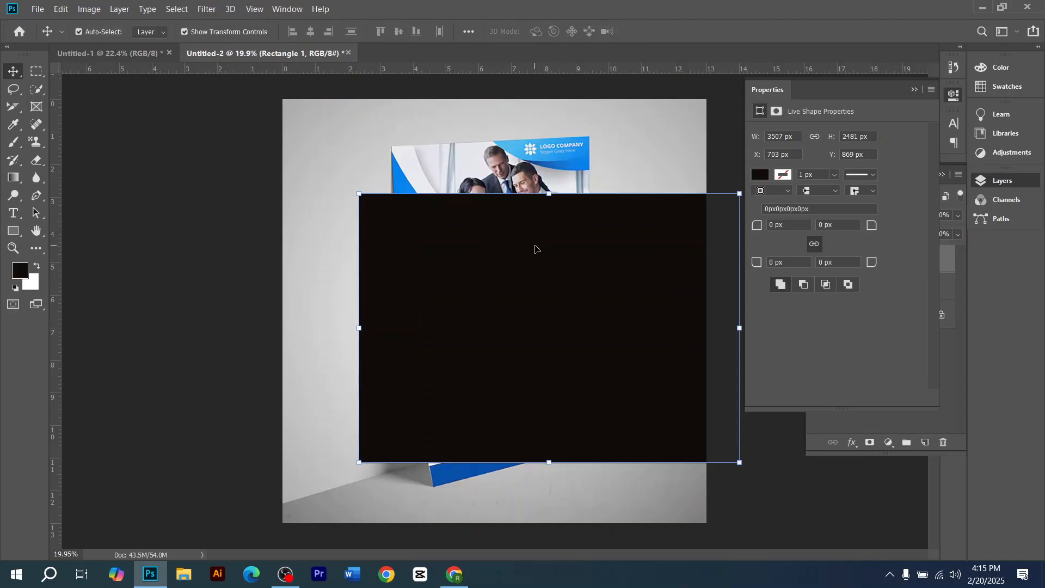
# Step: Delete the landscape rectangle and create a black portrait rectangle 8.27 in wide and 11.69 in high instead
pyautogui.press('Delete')
pyautogui.click(13, 230)
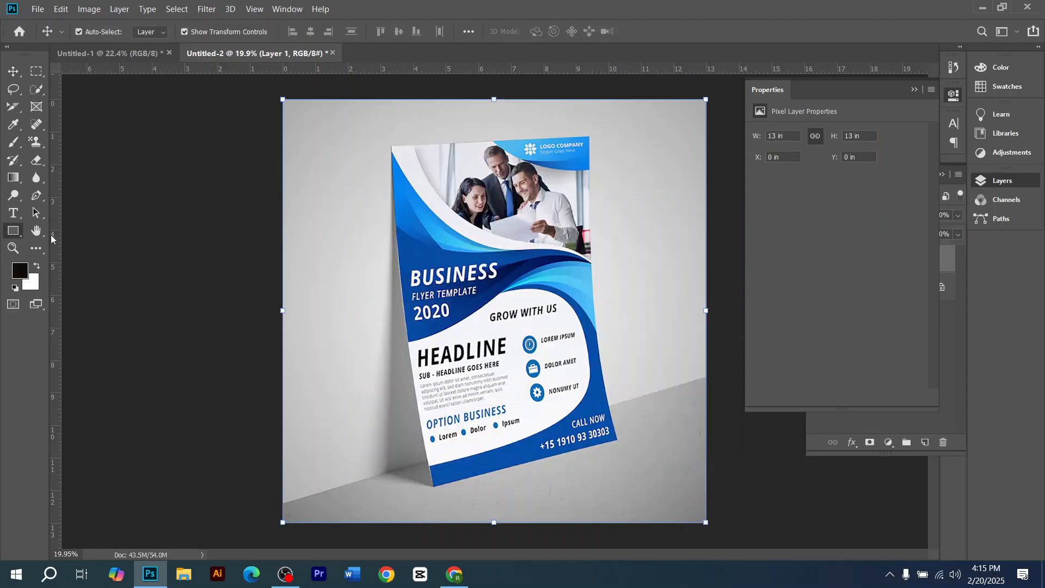
pyautogui.click(513, 306)
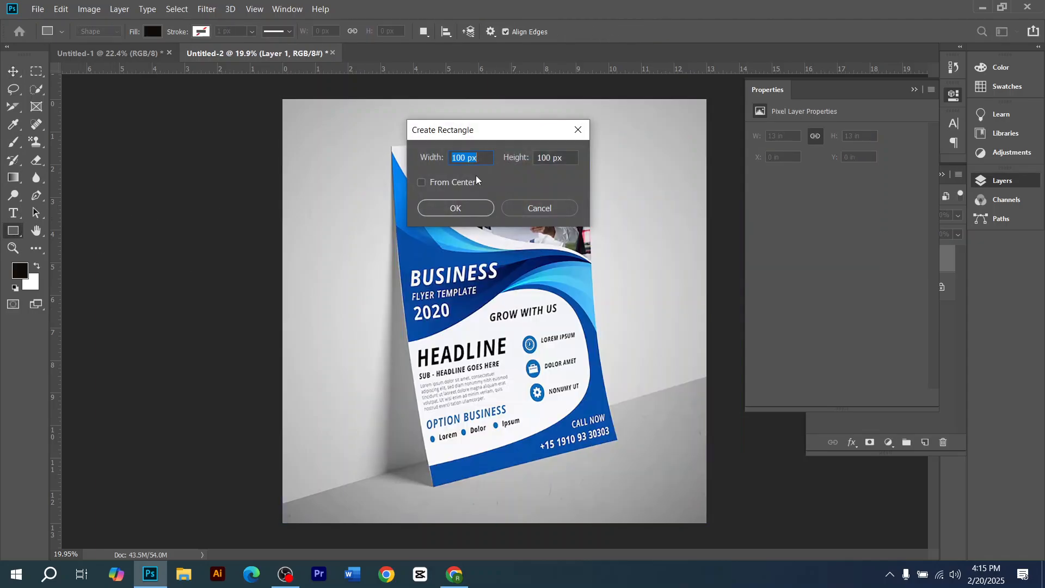
pyautogui.write('8.27 in')
pyautogui.press('Tab')
pyautogui.write('11')
pyautogui.press('Return')
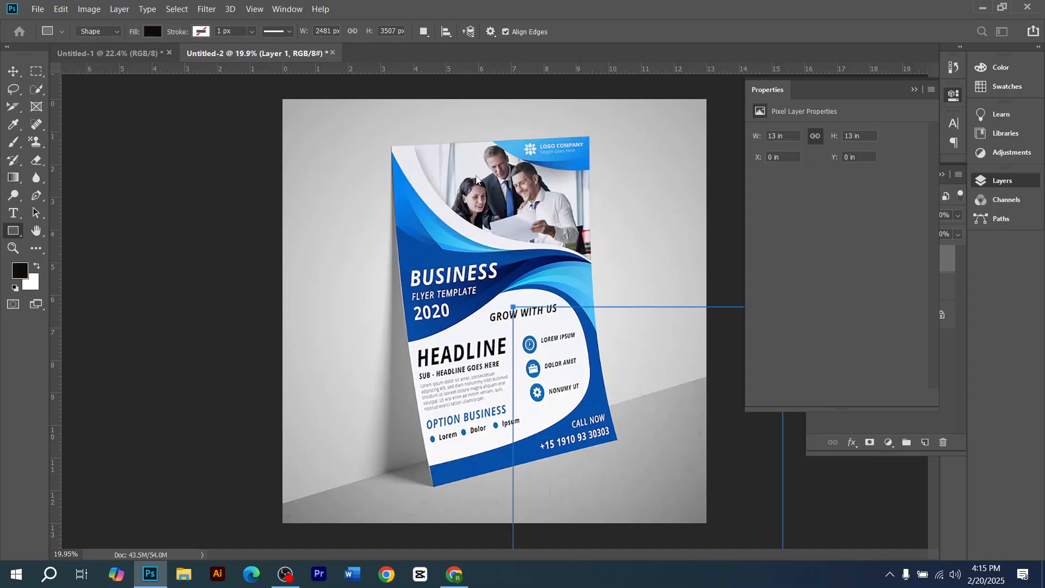
# Step: Move the portrait rectangle over the flyer, collapse the Properties panel, and check the travel flyer document before returning to the mockup
pyautogui.click(13, 71)
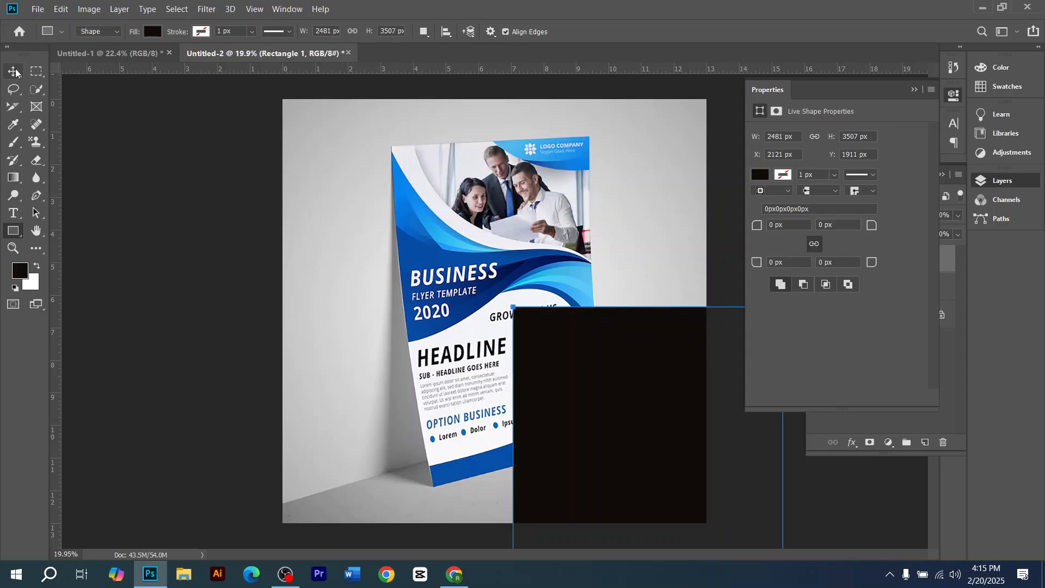
pyautogui.moveTo(540, 368); pyautogui.dragTo(463, 228)
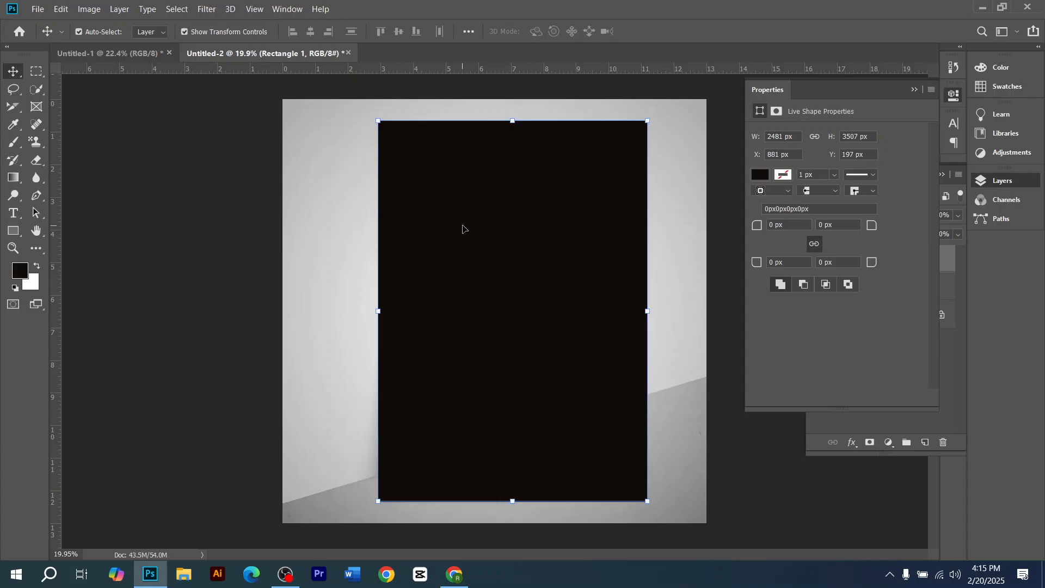
pyautogui.click(911, 91)
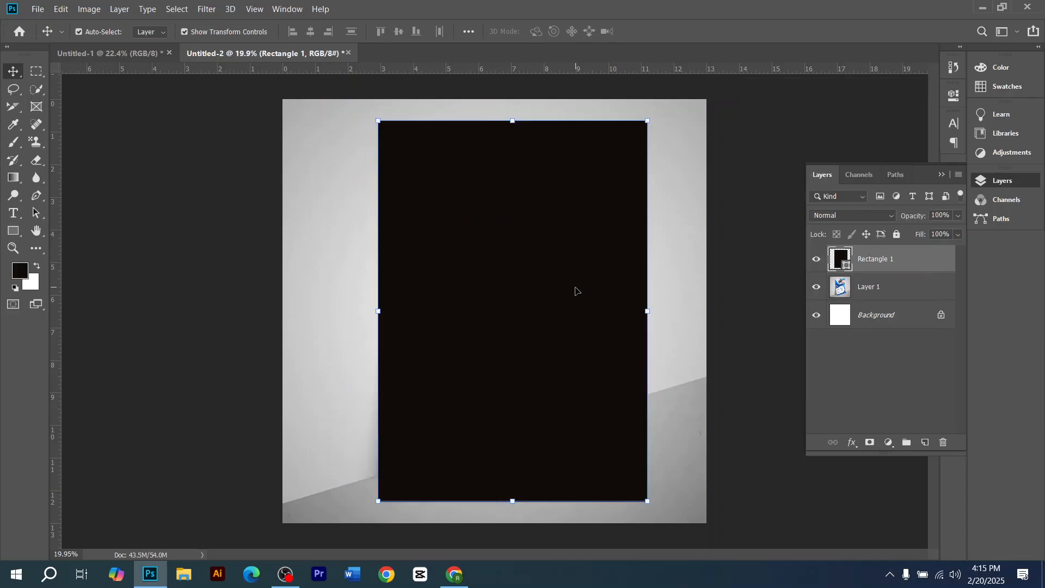
pyautogui.hotkey('ctrl', 'Tab')
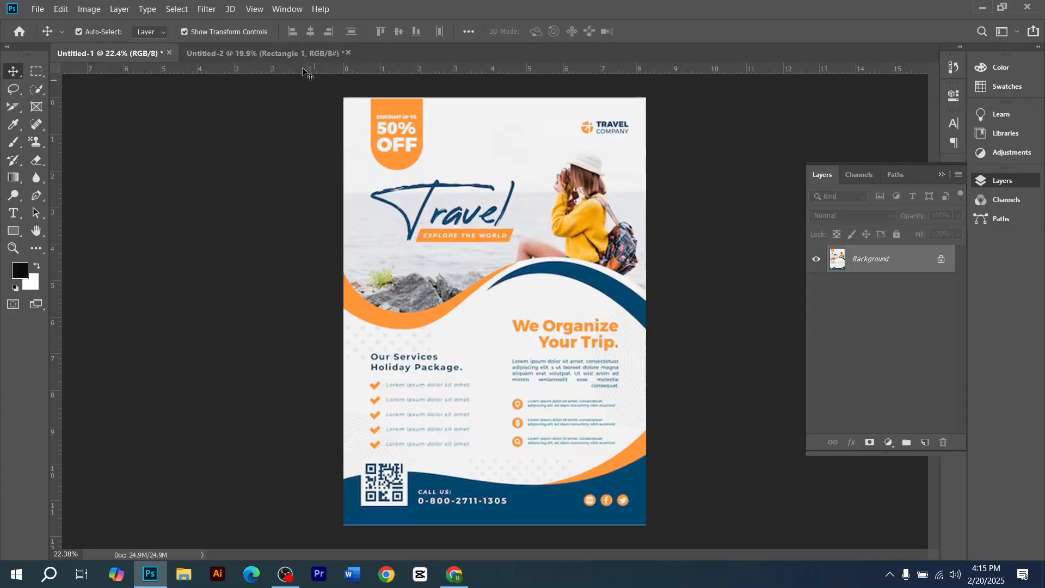
pyautogui.hotkey('ctrl', 'Tab')
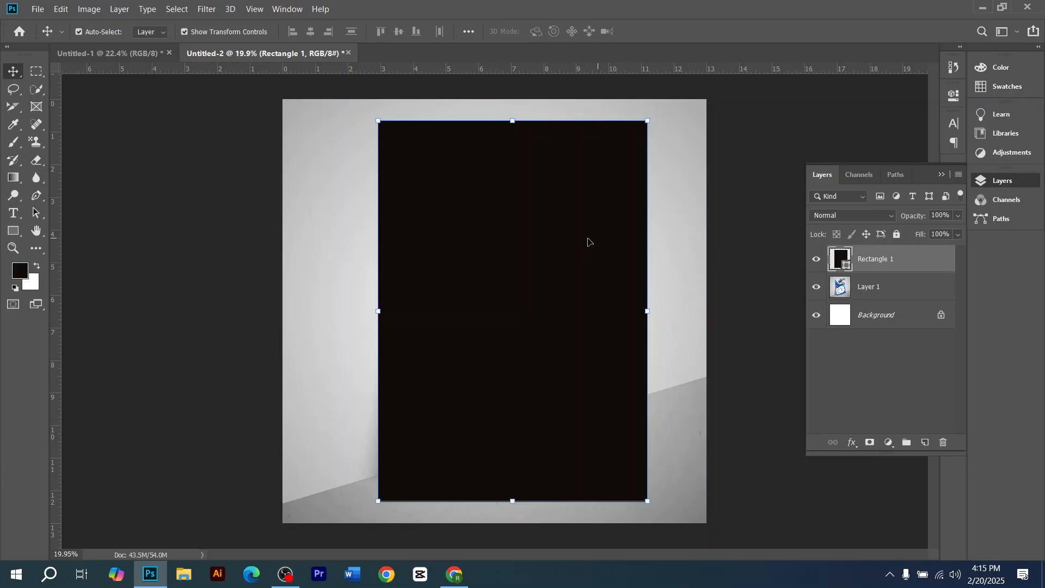
# Step: Align the black rectangle's upper-left corner with the upper-left corner of the flyer in the mockup image
pyautogui.moveTo(506, 273); pyautogui.dragTo(536, 319)
pyautogui.moveTo(483, 250); pyautogui.dragTo(469, 233)
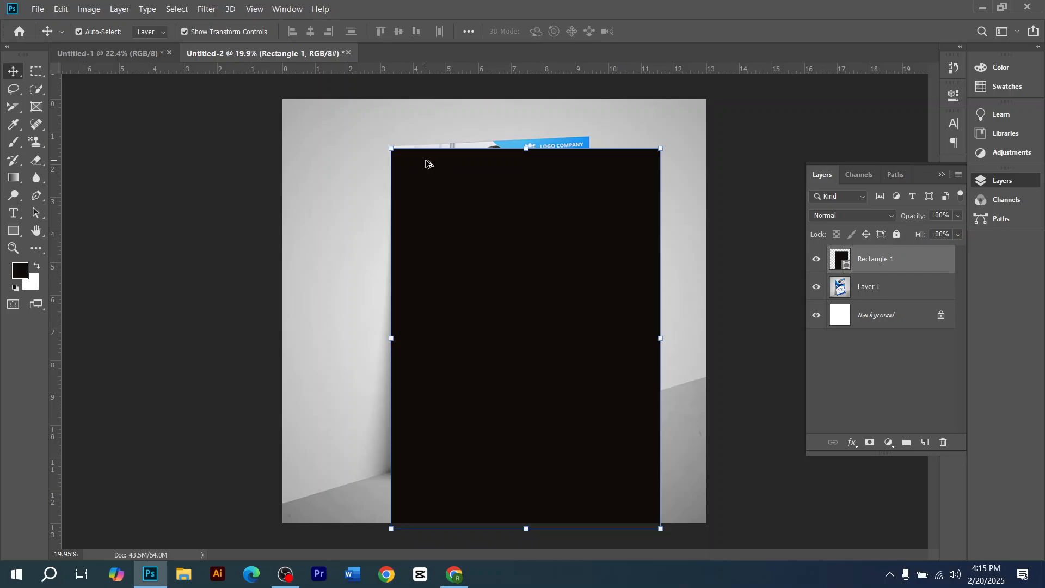
pyautogui.scroll(3, 429, 160)
pyautogui.scroll(5, 360, 116)
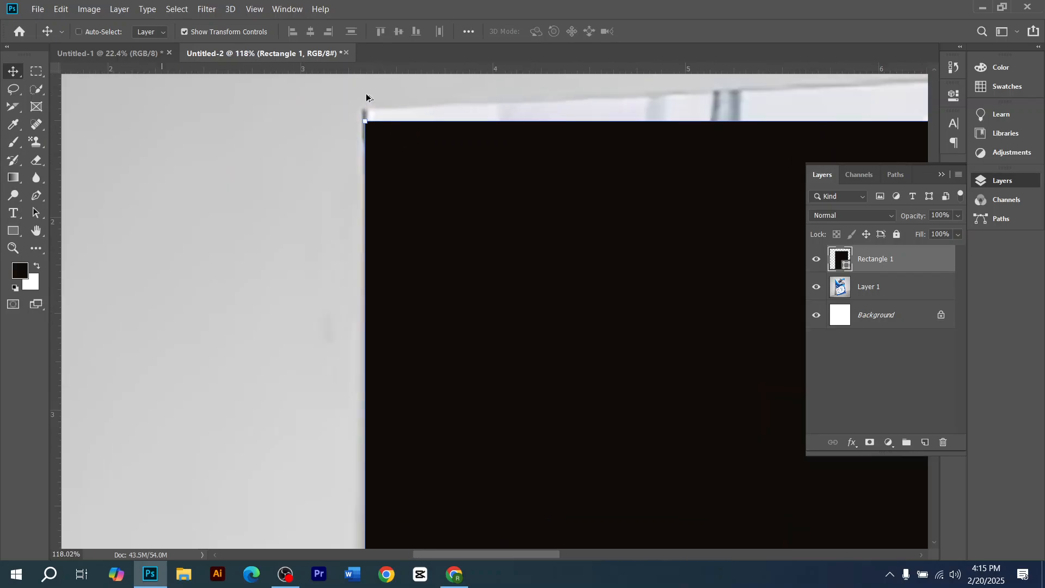
pyautogui.scroll(4, 370, 156)
pyautogui.moveTo(381, 225); pyautogui.dragTo(380, 189)
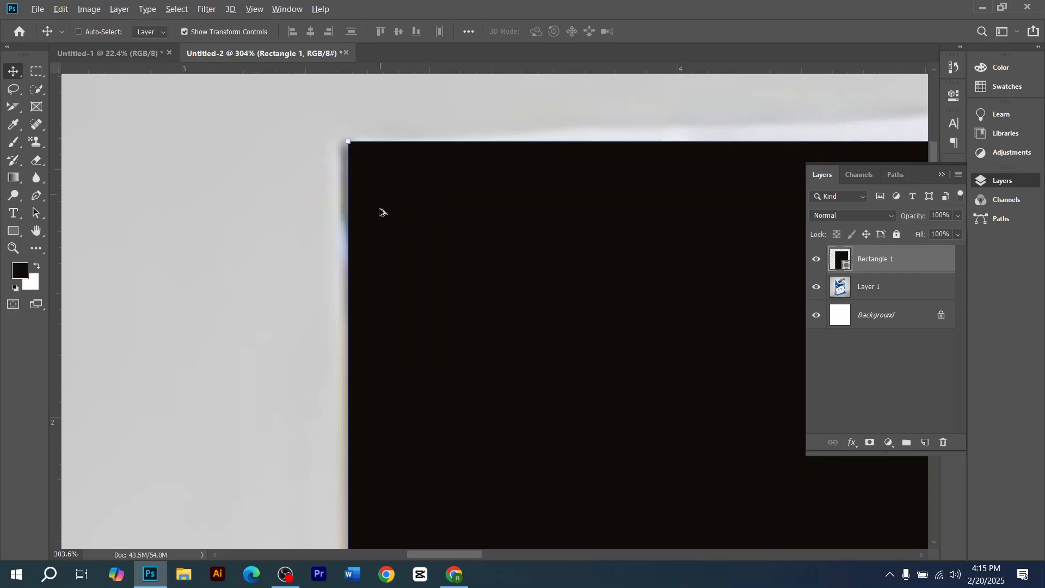
pyautogui.scroll(-3, 383, 218)
pyautogui.scroll(-5, 387, 242)
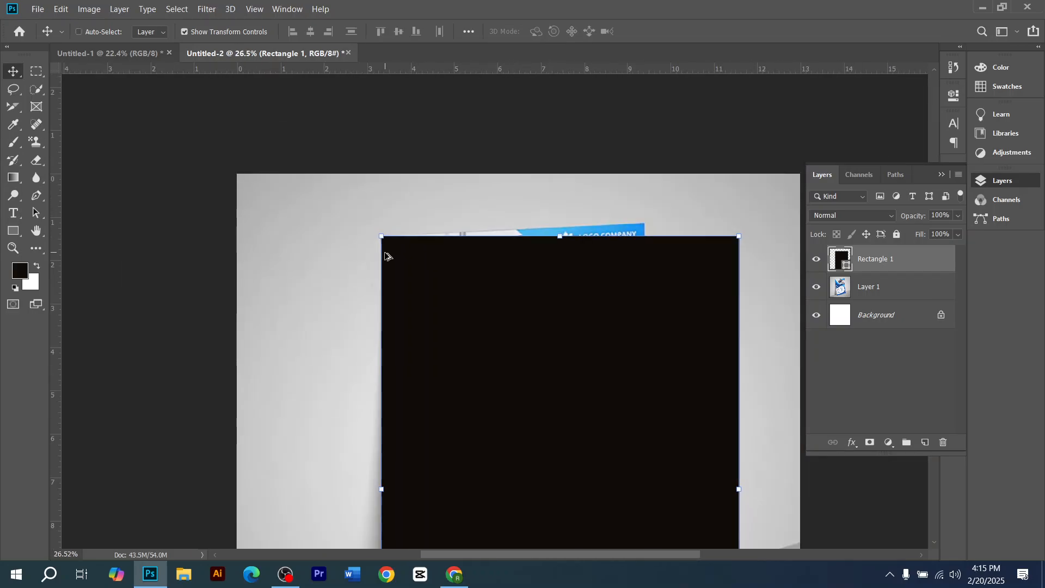
pyautogui.scroll(-2, 385, 259)
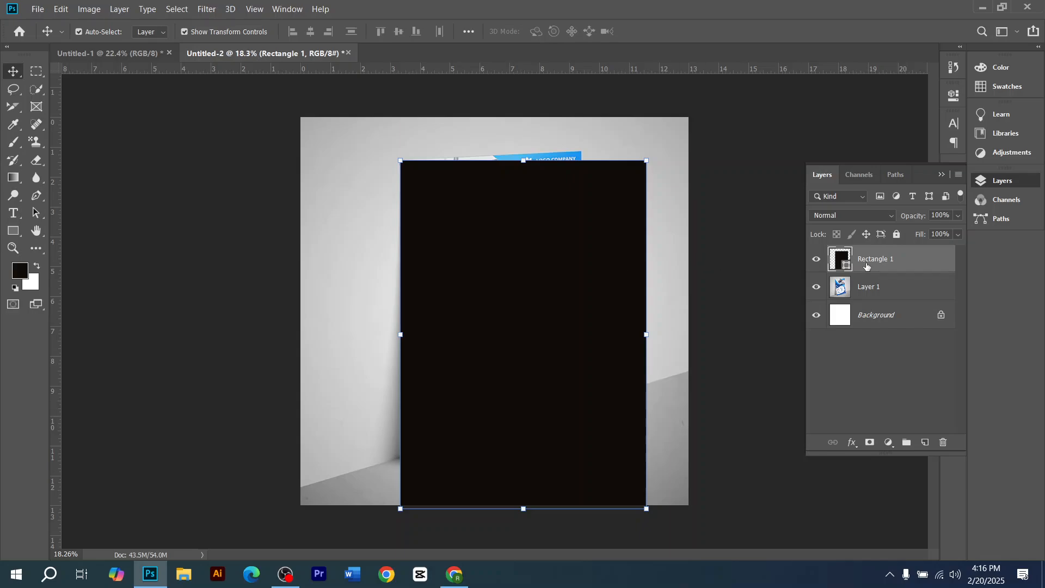
# Step: Convert Rectangle 1 to a smart object and distort its upper-right corner onto the flyer's upper-right corner
pyautogui.rightClick(881, 265)
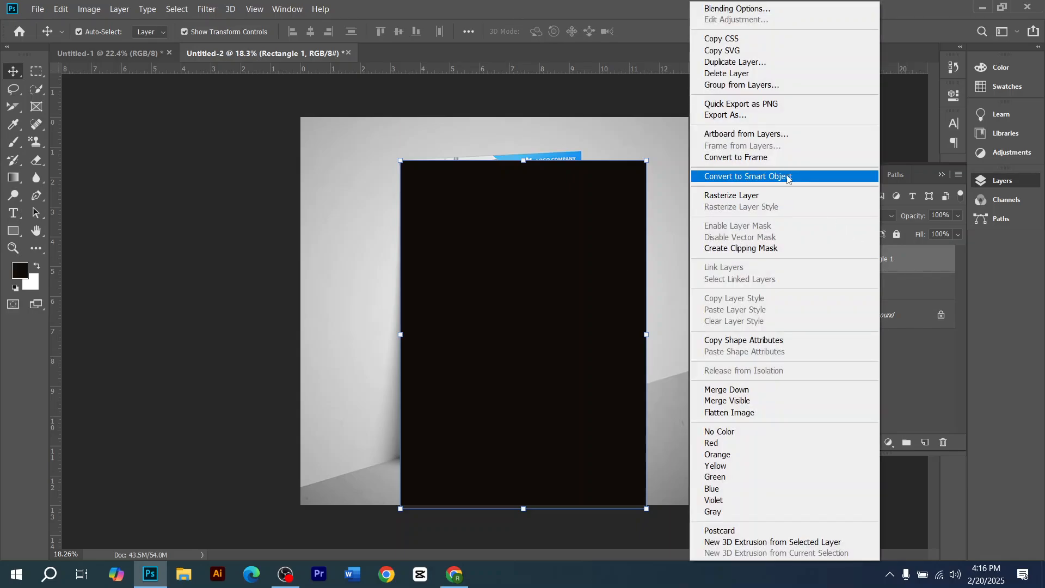
pyautogui.click(787, 178)
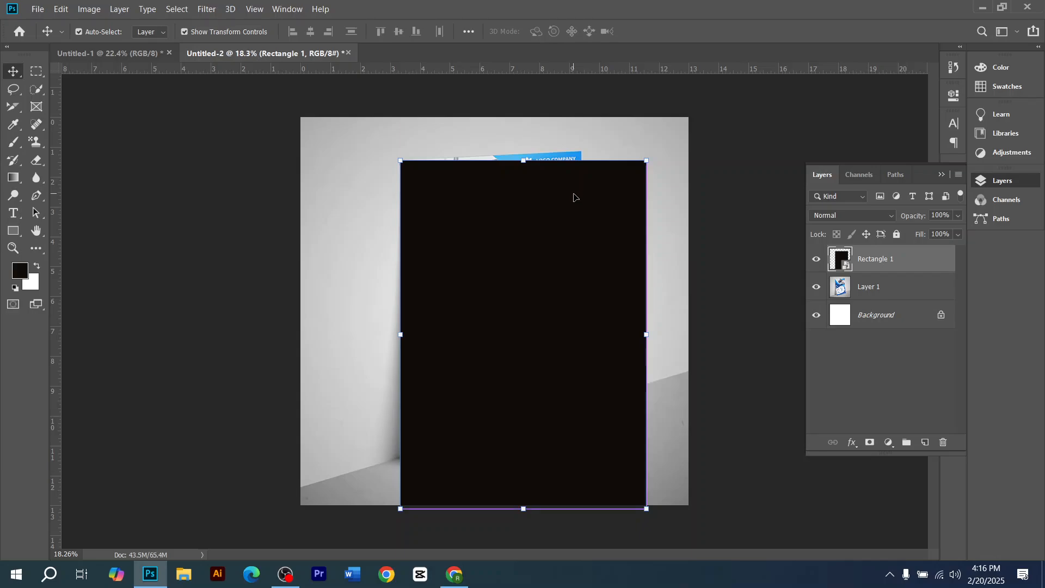
pyautogui.hotkey('ctrl', 't')
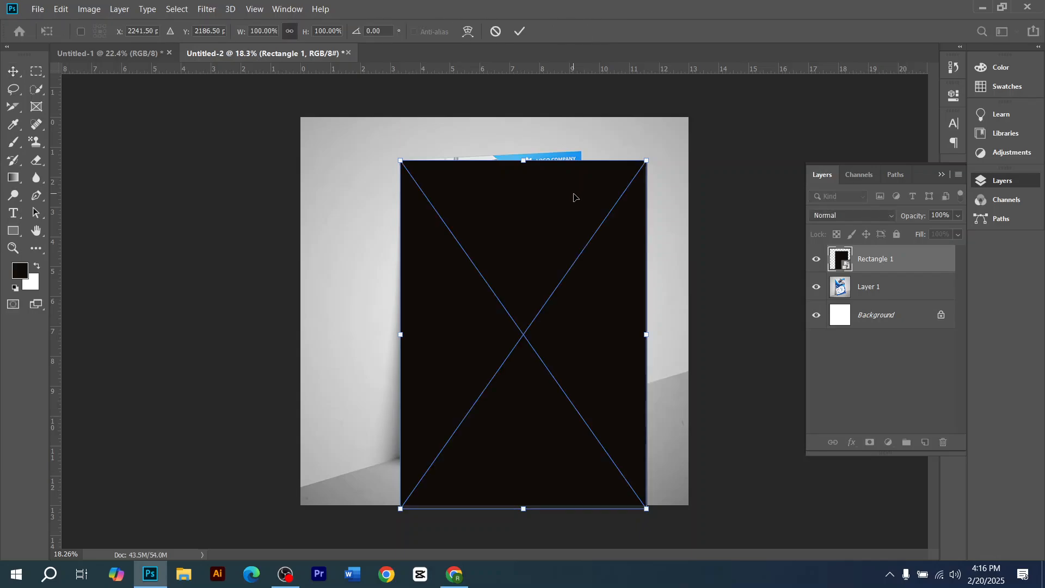
pyautogui.rightClick(574, 195)
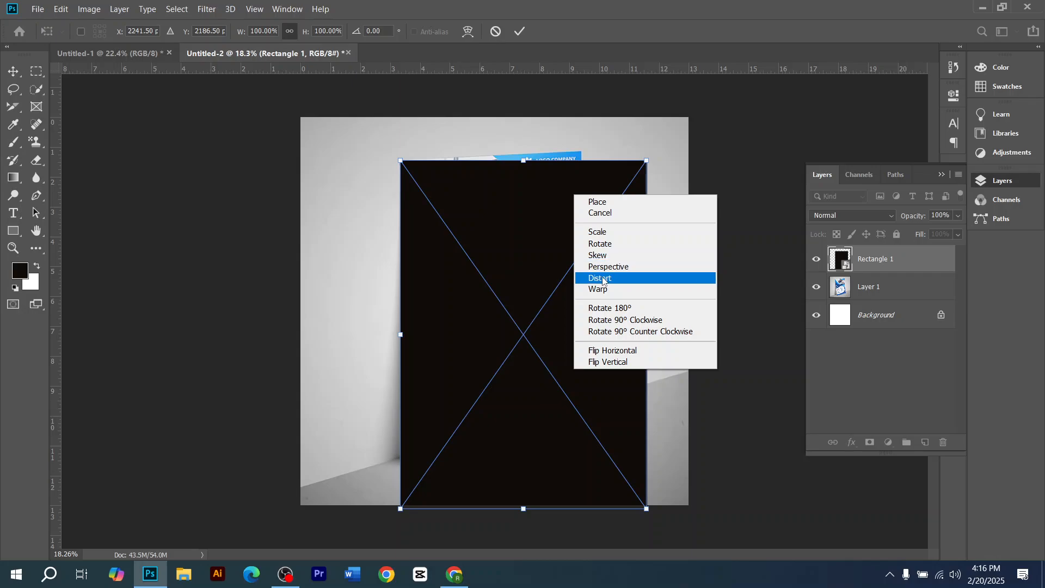
pyautogui.click(602, 279)
pyautogui.scroll(4, 650, 173)
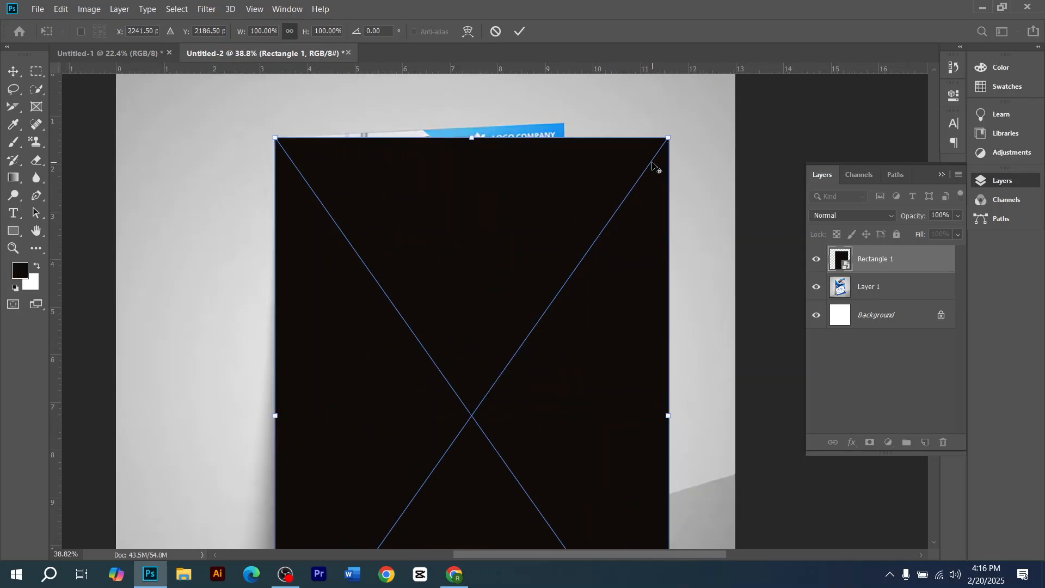
pyautogui.scroll(1, 653, 173)
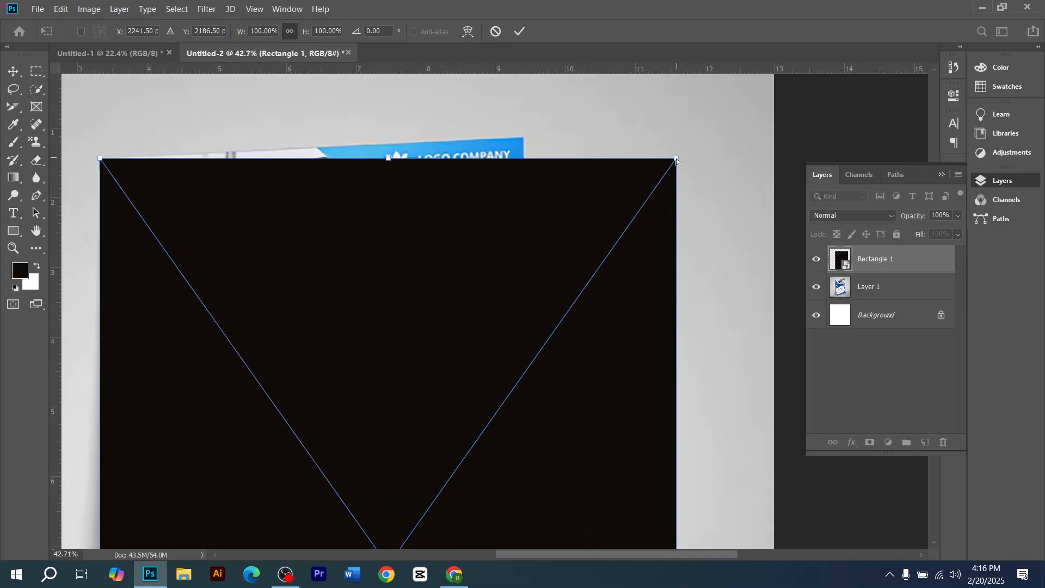
pyautogui.moveTo(676, 159); pyautogui.dragTo(529, 141)
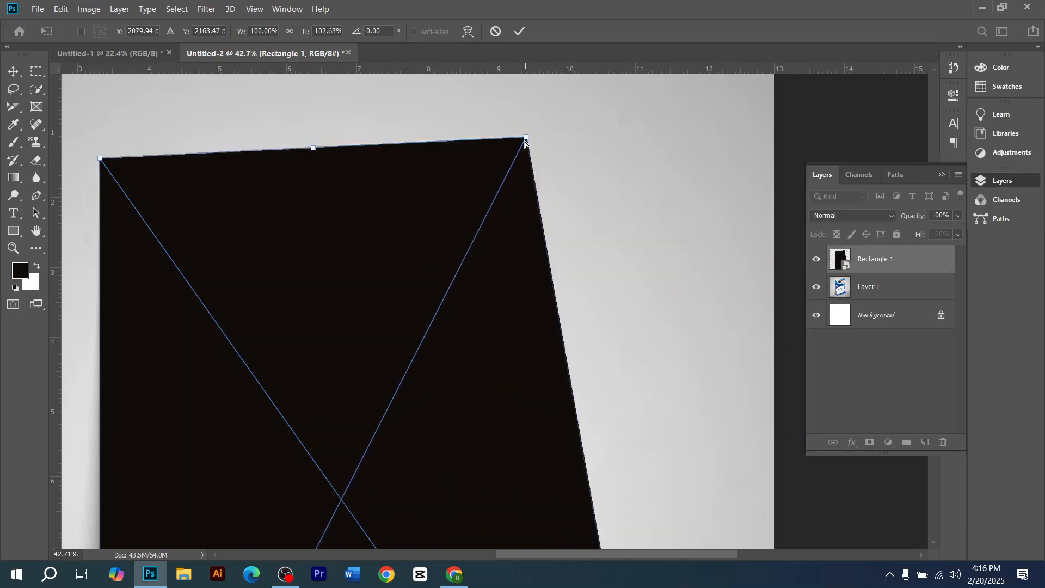
# Step: Distort the rectangle's lower-left corner onto the flyer's lower-left corner and raise its lower-right corner toward the flyer's bottom edge
pyautogui.scroll(-3, 526, 196)
pyautogui.scroll(-3, 488, 425)
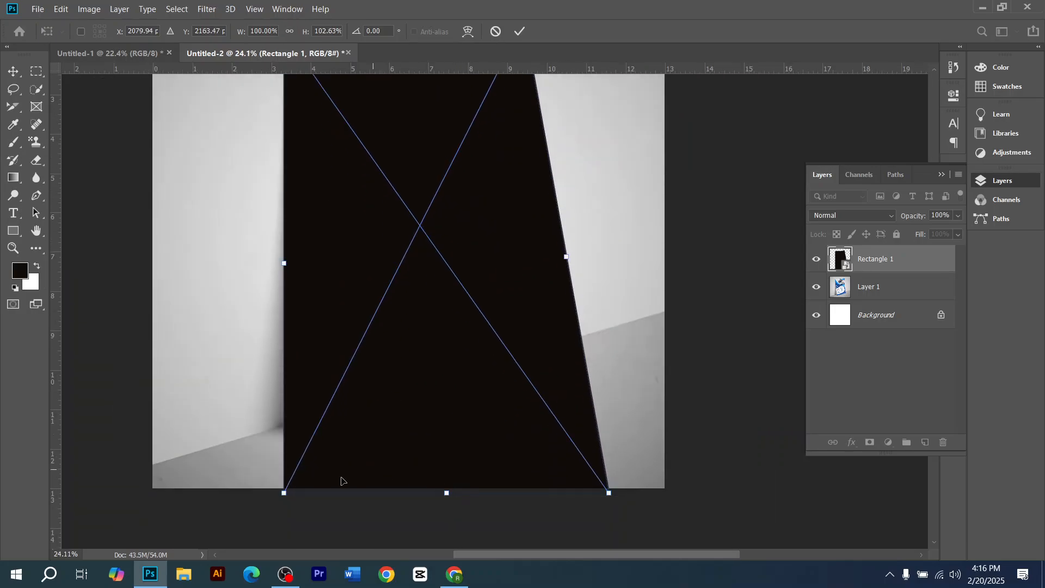
pyautogui.scroll(3, 293, 494)
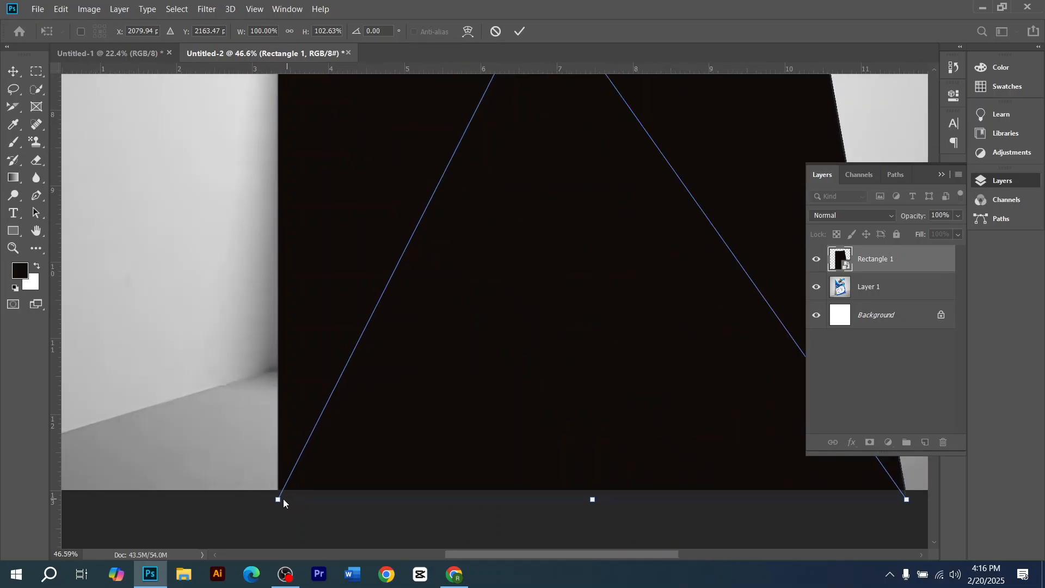
pyautogui.moveTo(281, 498); pyautogui.dragTo(278, 376)
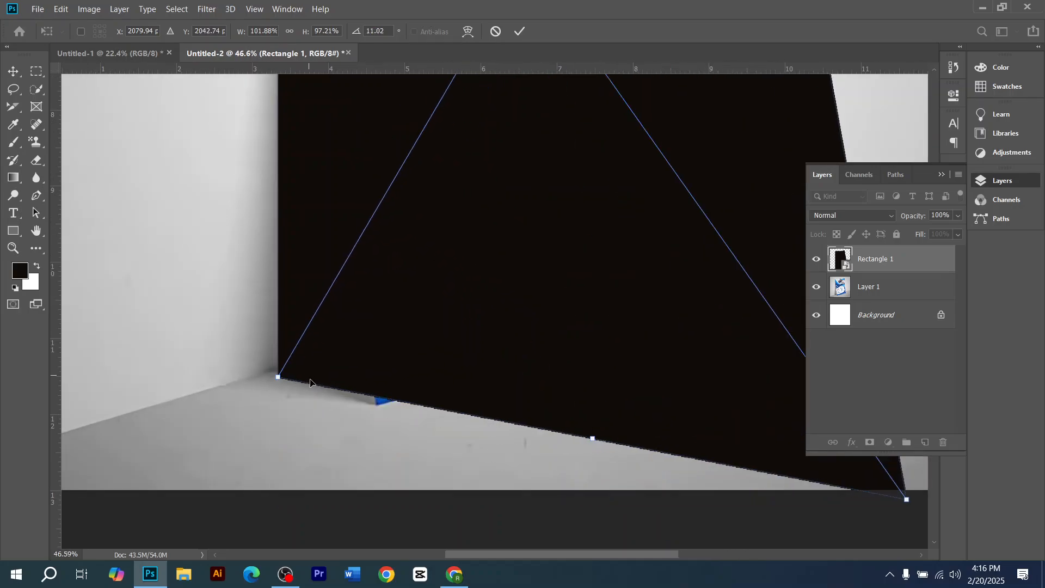
pyautogui.scroll(-4, 393, 431)
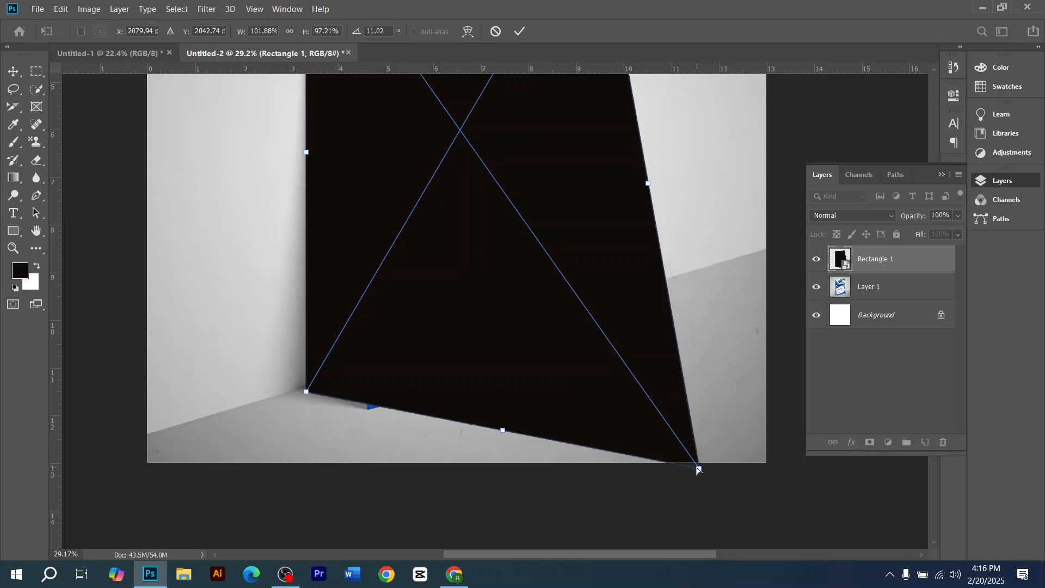
pyautogui.moveTo(698, 469); pyautogui.dragTo(675, 330)
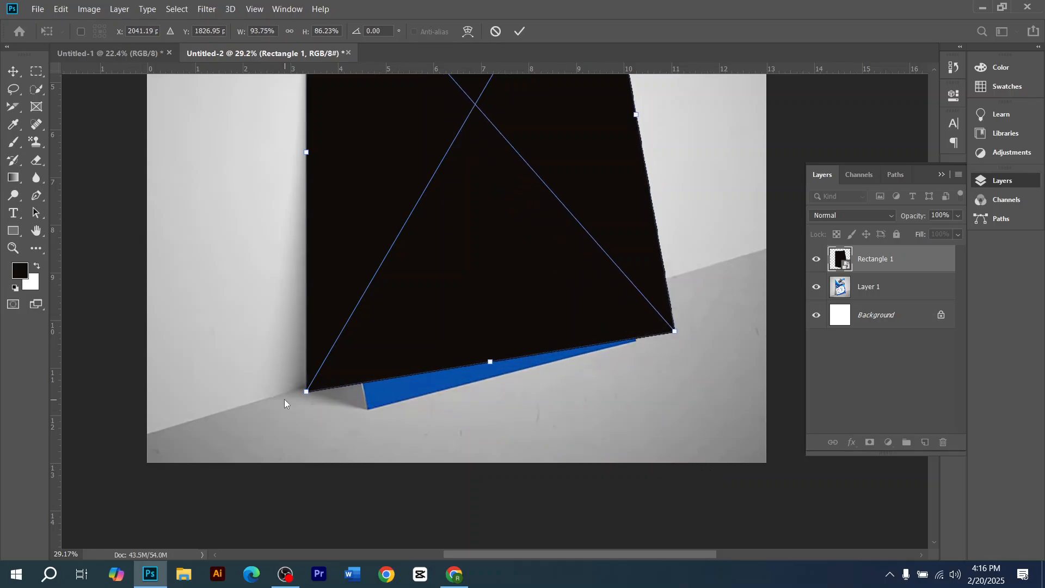
pyautogui.scroll(3, 285, 400)
pyautogui.scroll(-3, 337, 398)
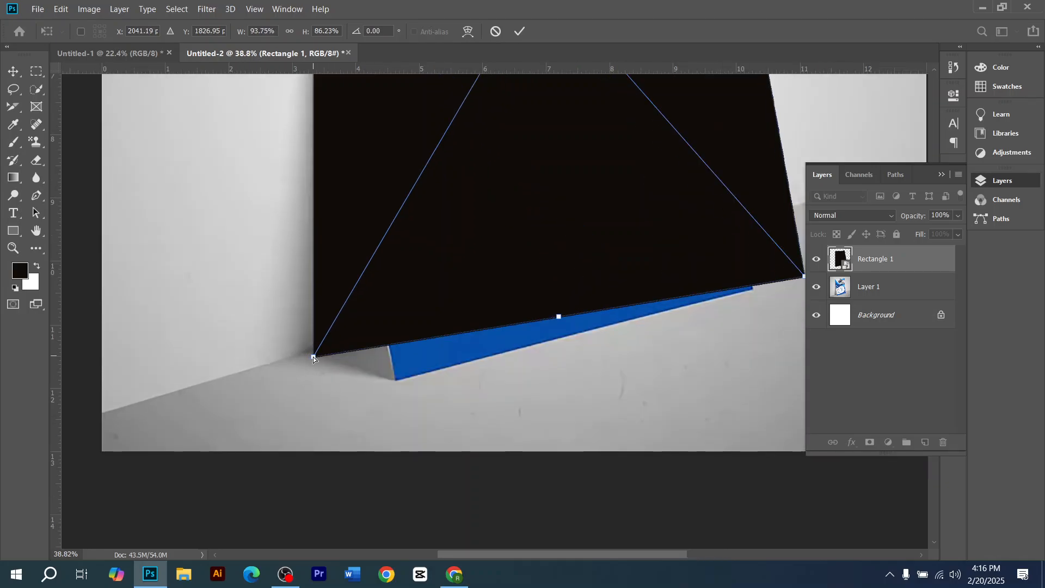
pyautogui.moveTo(313, 358); pyautogui.dragTo(397, 381)
# Step: Distort the rectangle's lower-right corner onto the flyer's lower-right corner and fine-tune the lower-left corner
pyautogui.scroll(-2, 400, 388)
pyautogui.scroll(2, 762, 297)
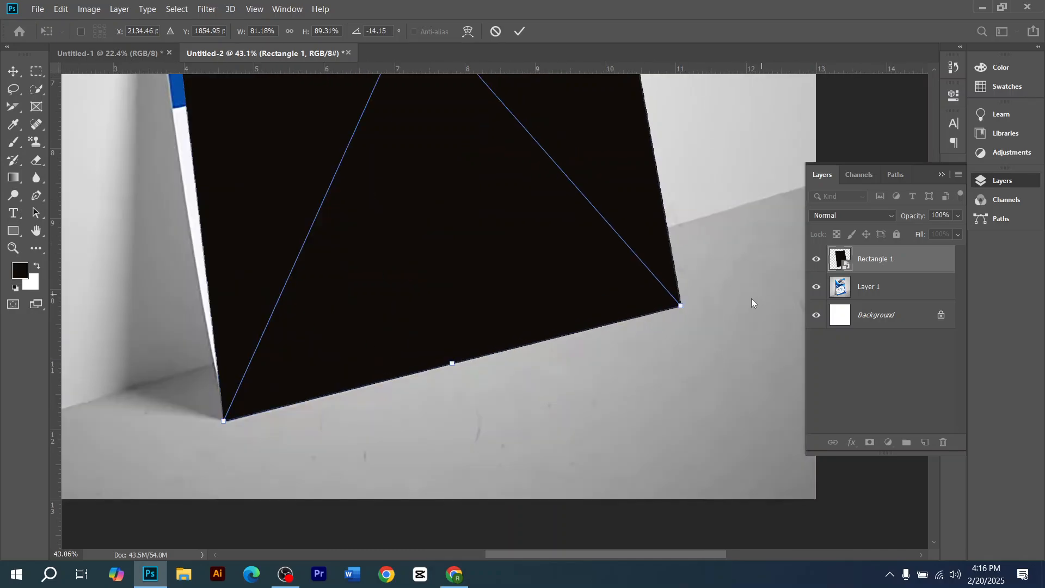
pyautogui.moveTo(681, 303); pyautogui.dragTo(623, 324)
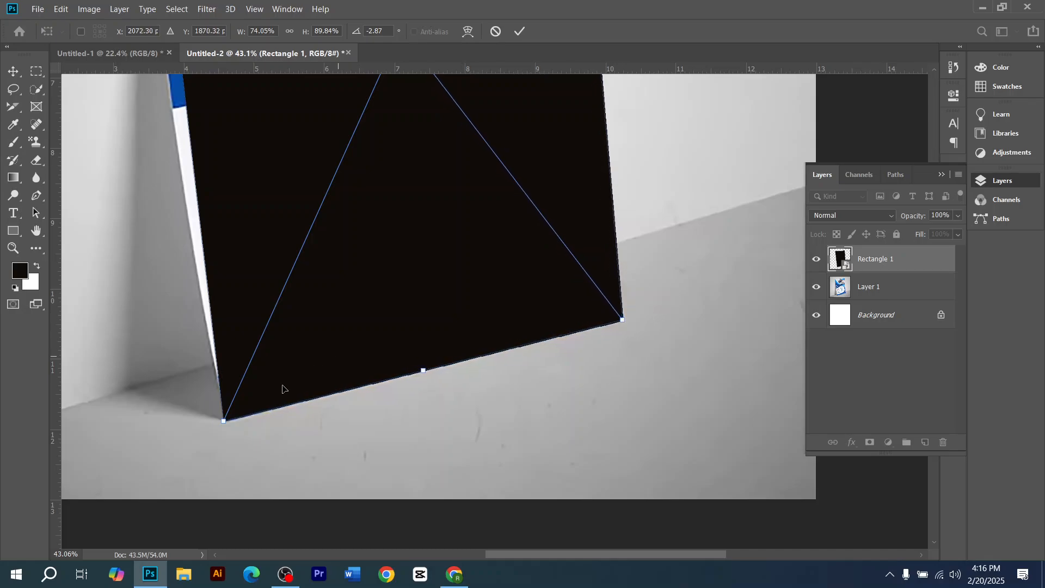
pyautogui.moveTo(226, 422); pyautogui.dragTo(228, 419)
# Step: Warp the black rectangle's left edge so it curves outward along the left edge of the flyer in the mockup image
pyautogui.scroll(-4, 422, 397)
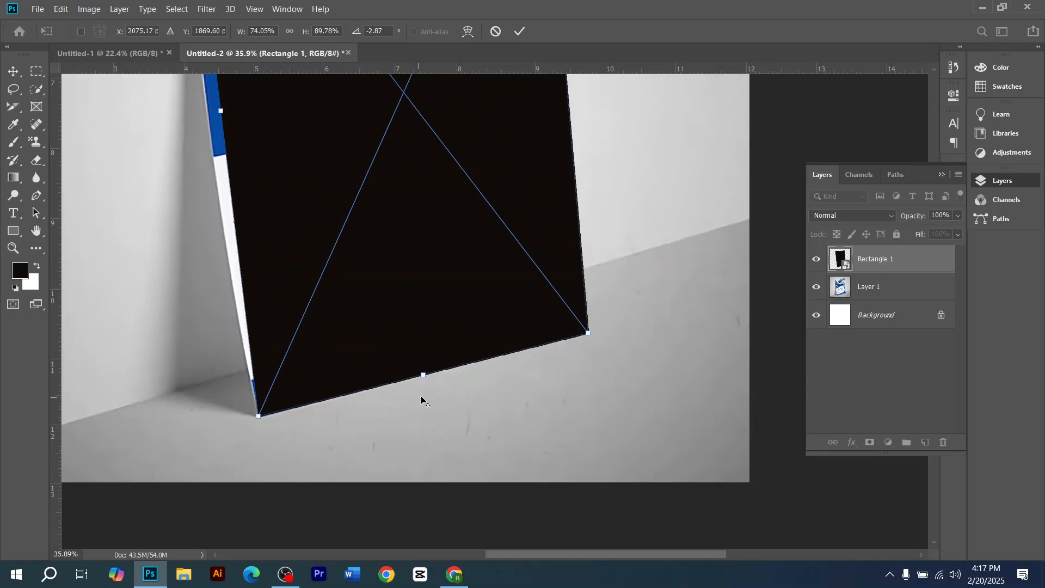
pyautogui.scroll(-3, 429, 394)
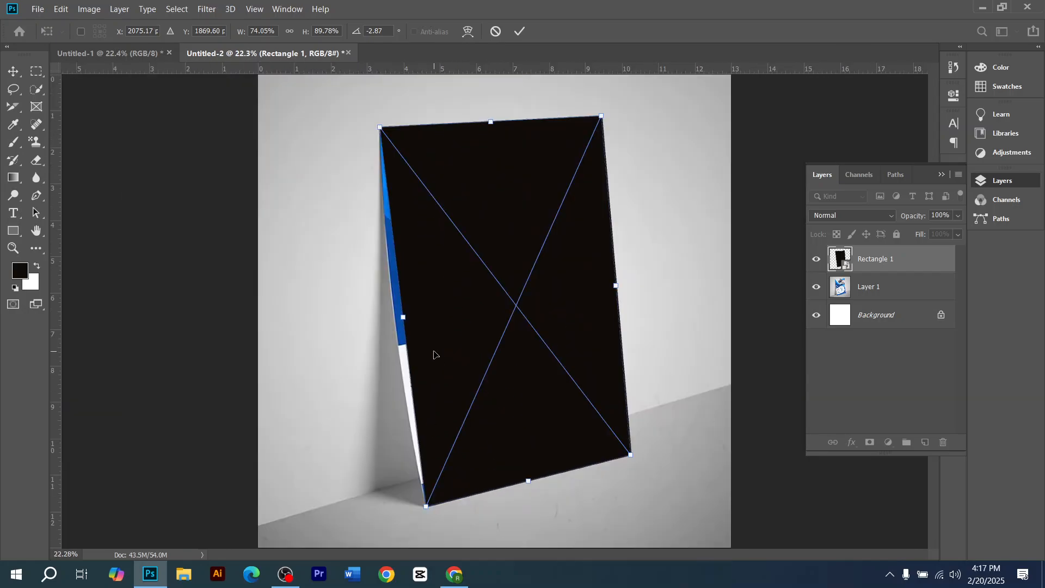
pyautogui.rightClick(506, 255)
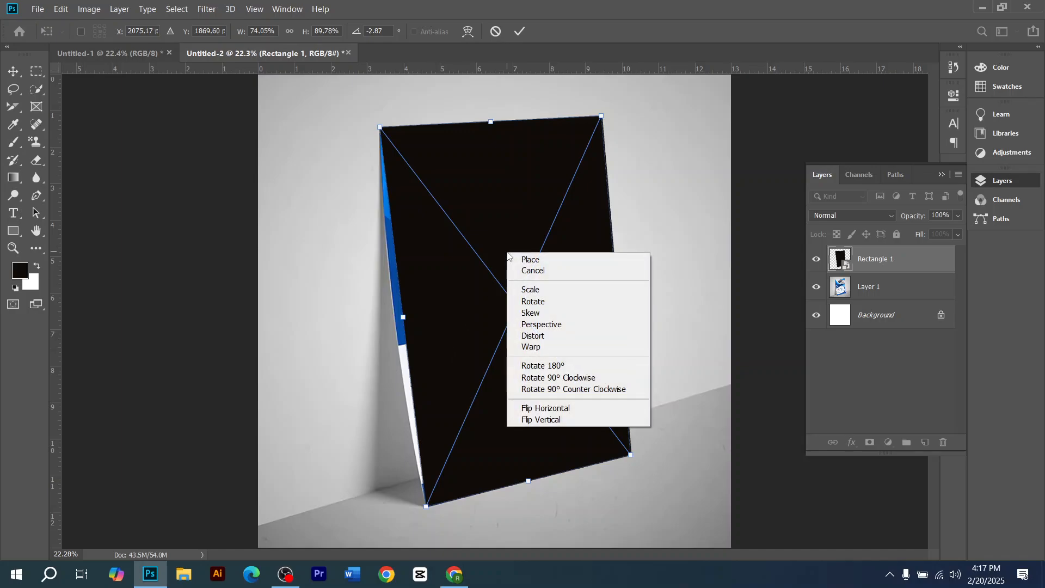
pyautogui.click(541, 348)
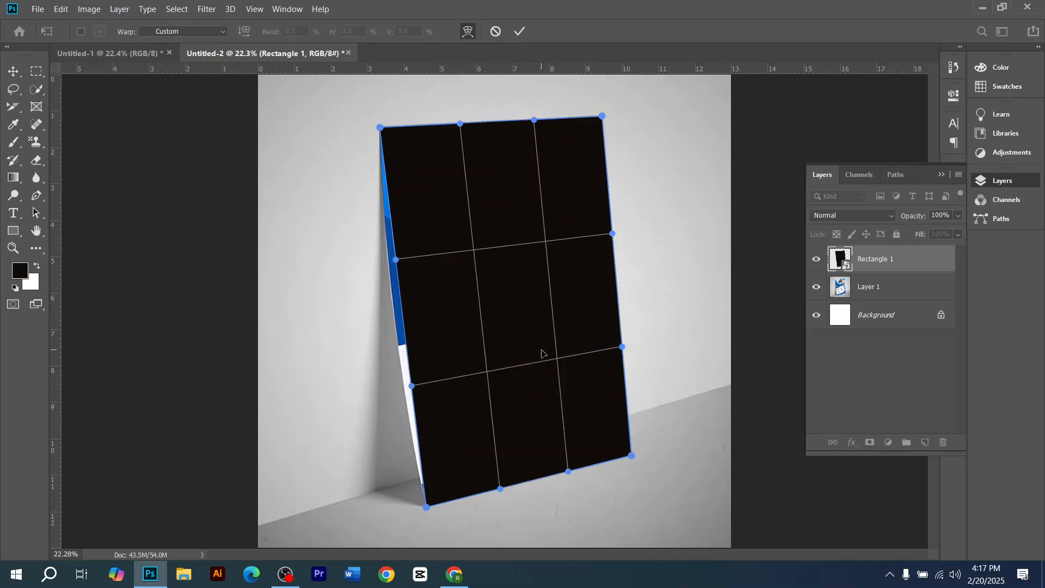
pyautogui.scroll(3, 400, 264)
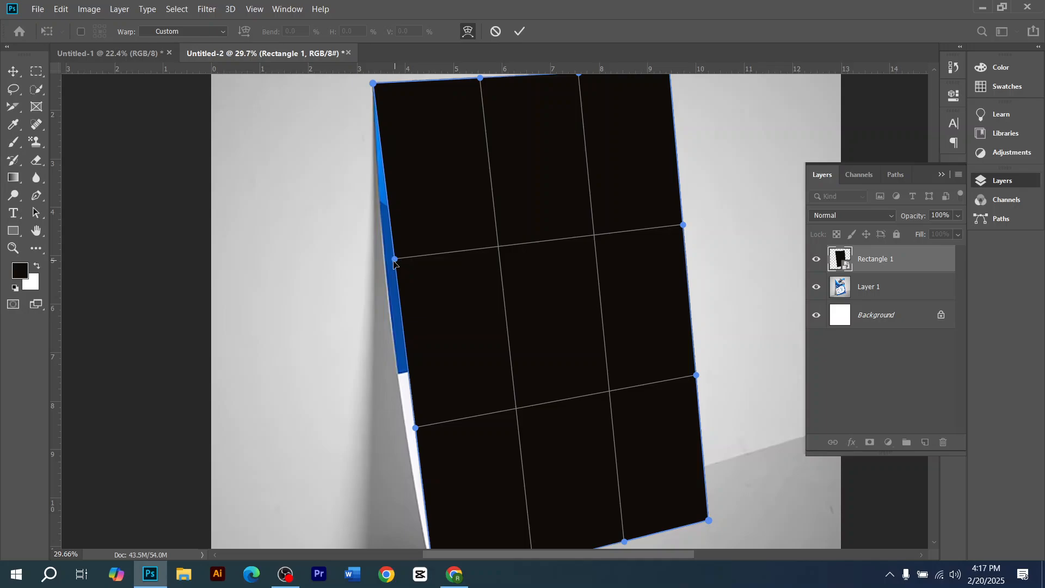
pyautogui.moveTo(393, 262); pyautogui.dragTo(374, 268)
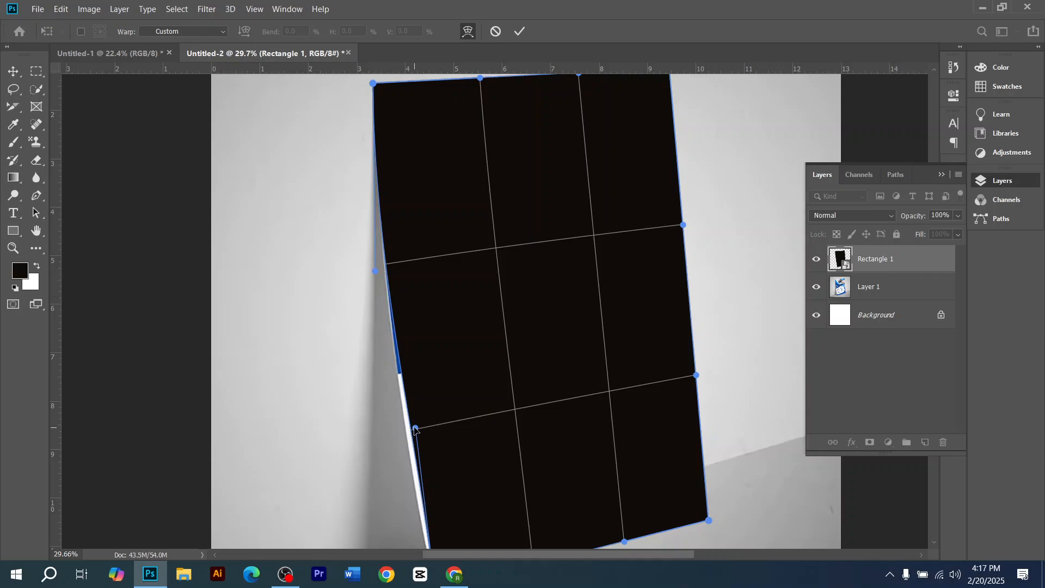
pyautogui.moveTo(415, 430)
pyautogui.mouseDown()
pyautogui.moveTo(394, 404)
pyautogui.moveTo(403, 427)
pyautogui.mouseUp()
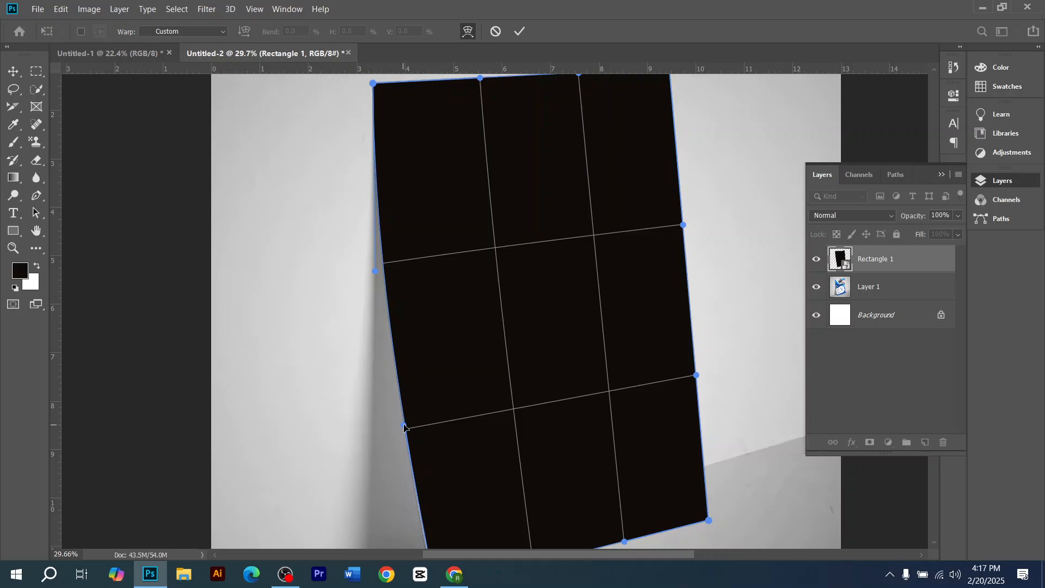
# Step: Warp the rectangle's right edge inward along the flyer's curved side, refine the upper left-edge curve, and apply the warp
pyautogui.scroll(-1, 472, 405)
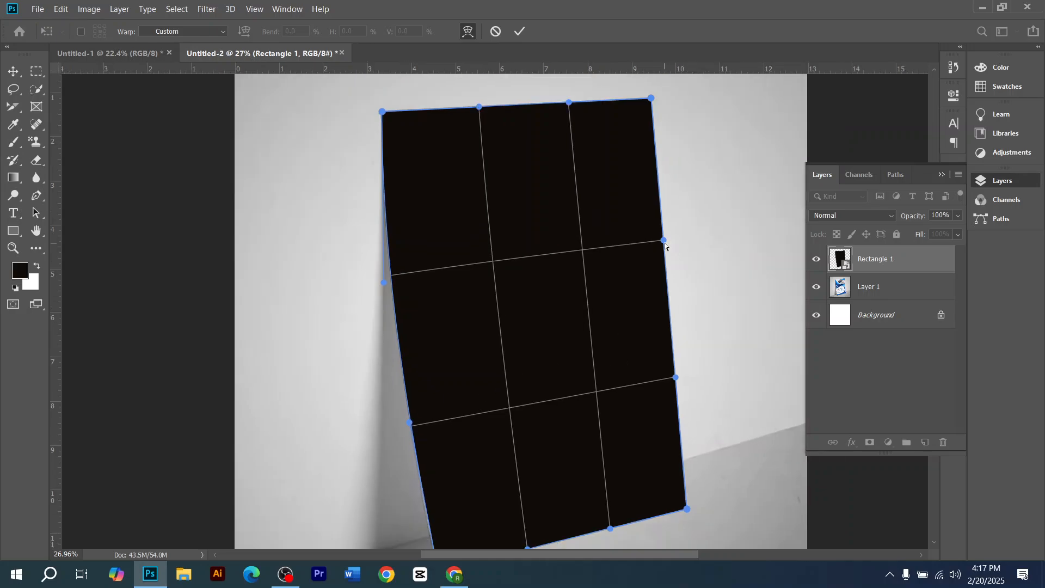
pyautogui.moveTo(664, 242); pyautogui.dragTo(635, 272)
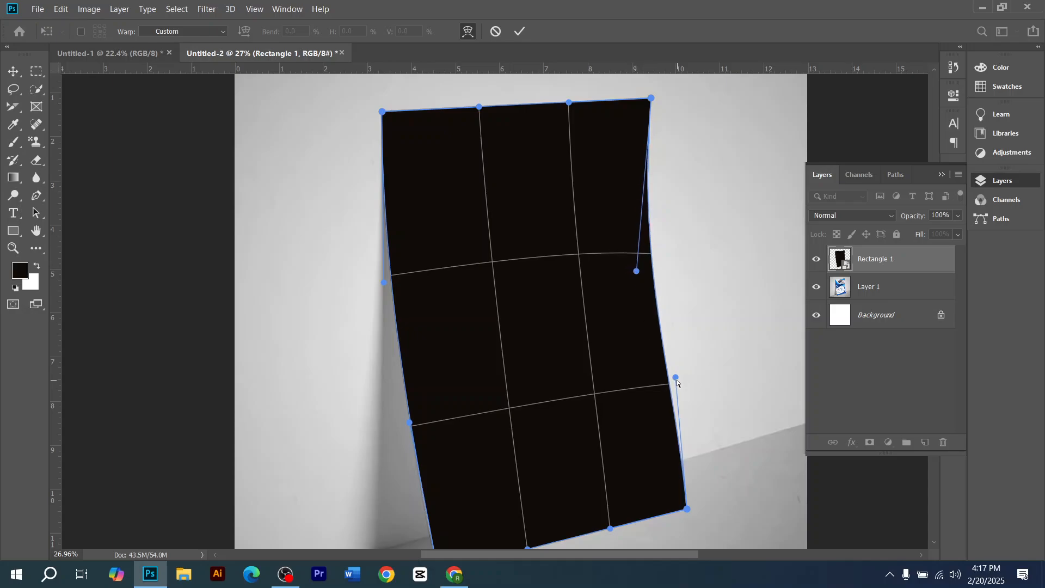
pyautogui.moveTo(677, 380); pyautogui.dragTo(658, 398)
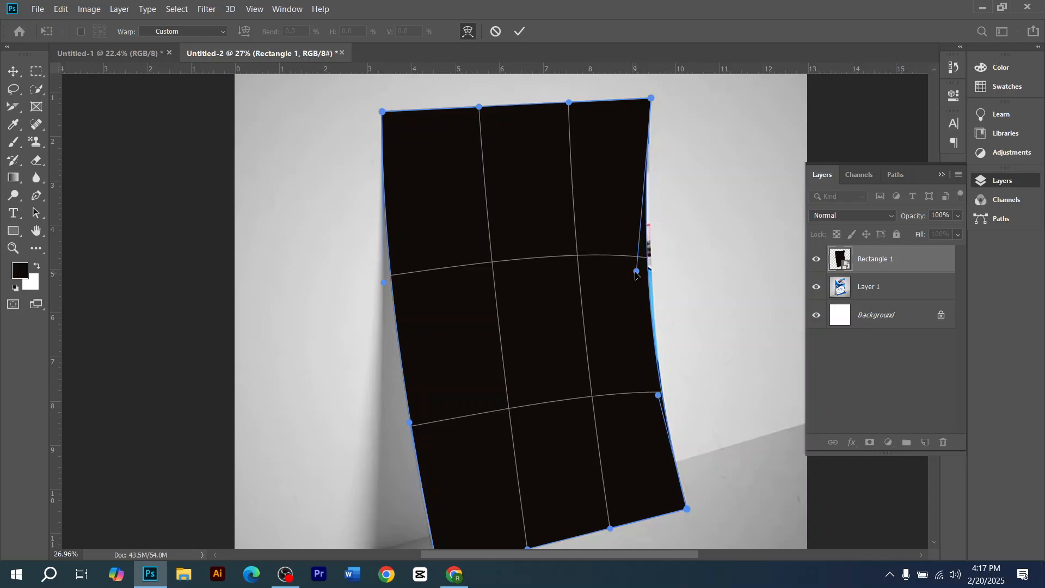
pyautogui.moveTo(636, 274); pyautogui.dragTo(644, 281)
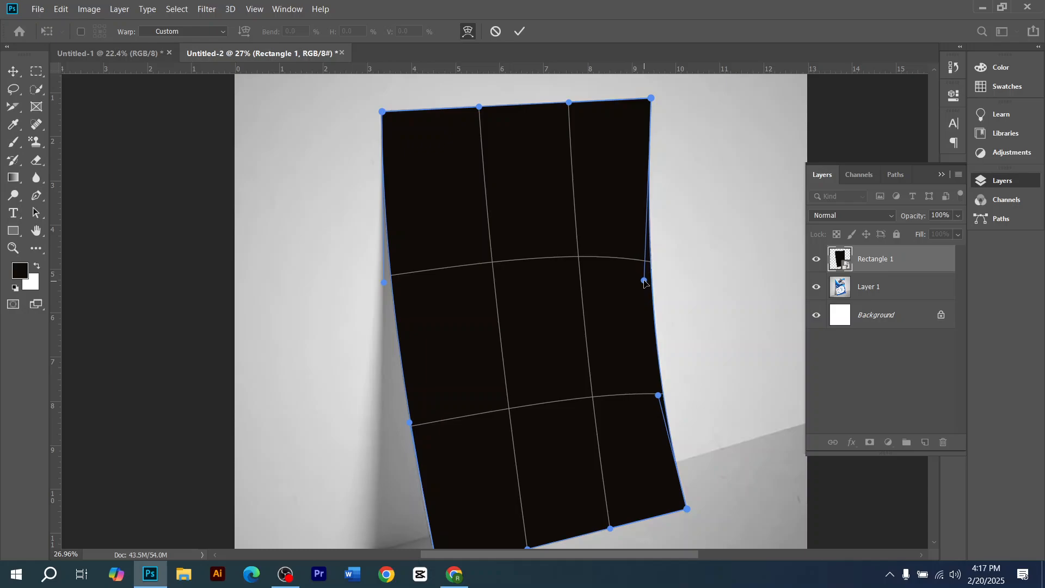
pyautogui.scroll(-2, 644, 280)
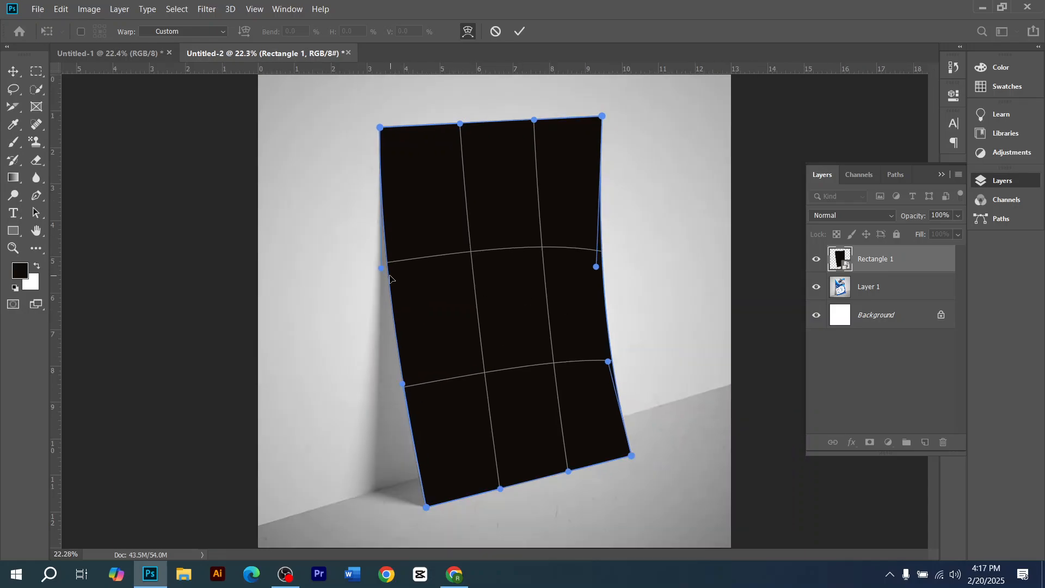
pyautogui.moveTo(379, 268)
pyautogui.mouseDown()
pyautogui.moveTo(396, 269)
pyautogui.moveTo(388, 285)
pyautogui.mouseUp()
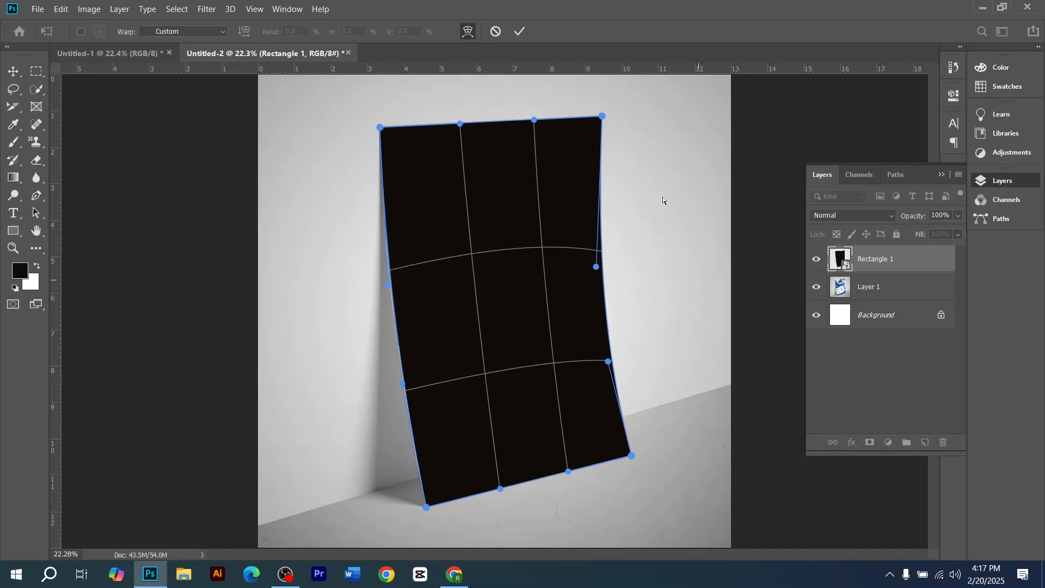
pyautogui.click(525, 33)
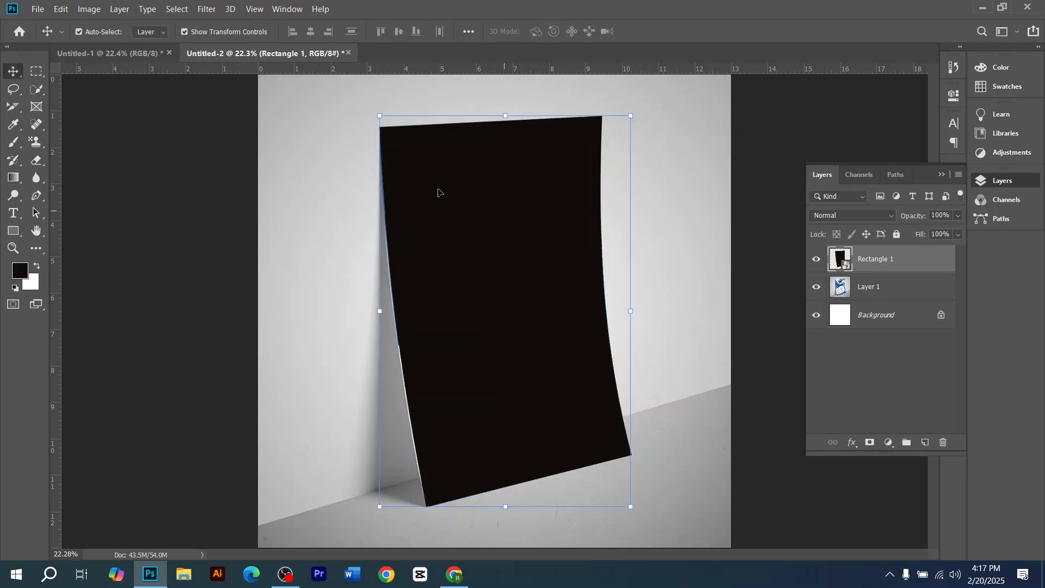
# Step: Open the contents of the Rectangle 1 smart object for editing
pyautogui.rightClick(877, 266)
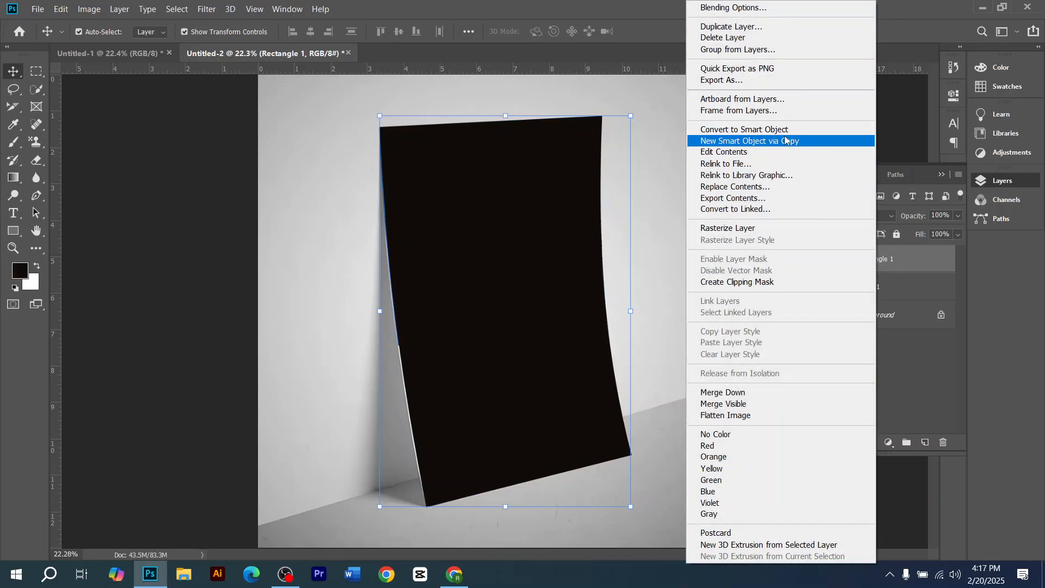
pyautogui.click(898, 258)
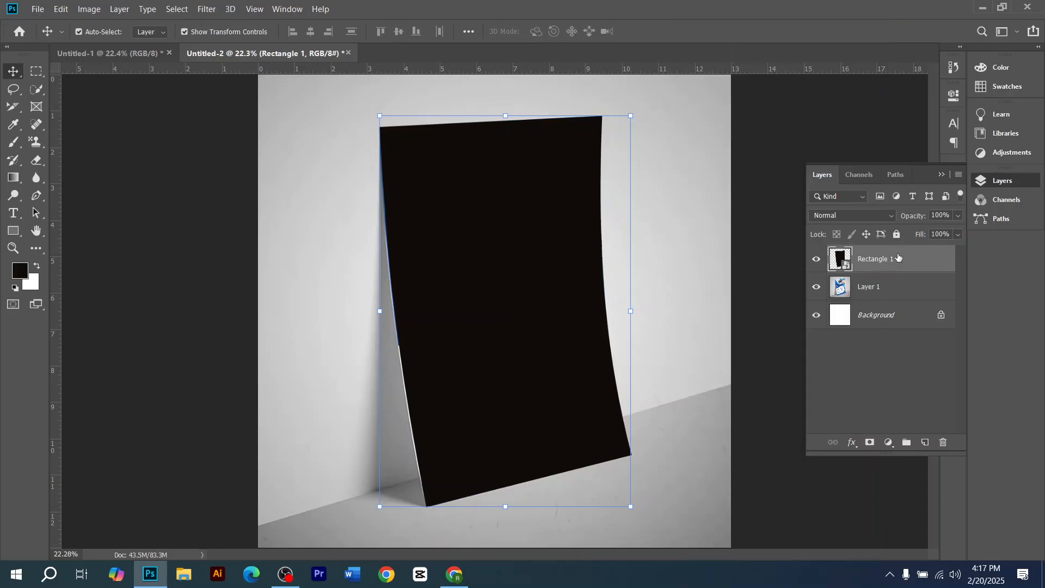
pyautogui.doubleClick(845, 269)
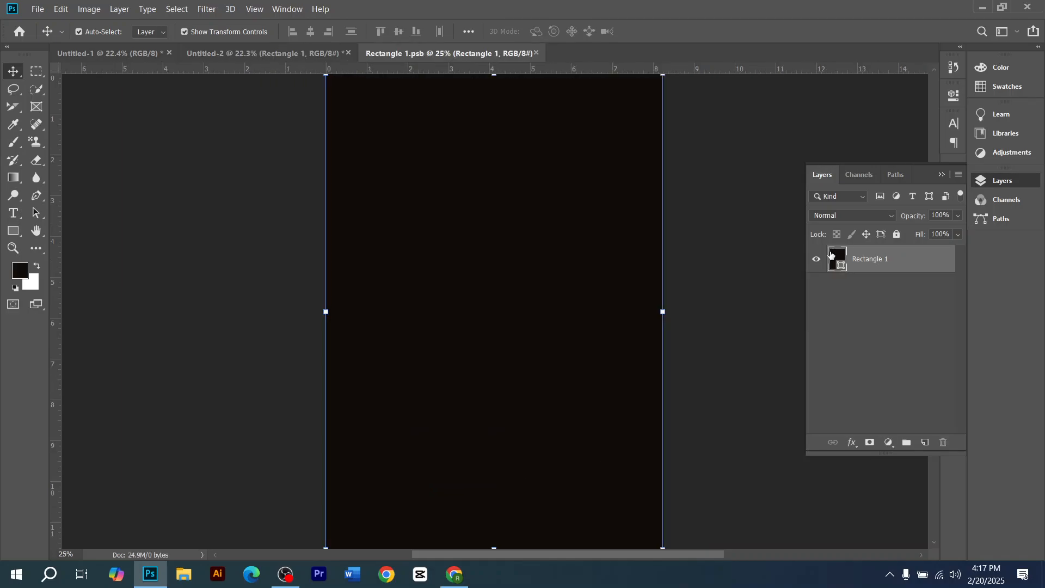
pyautogui.hotkey('ctrl', '0')
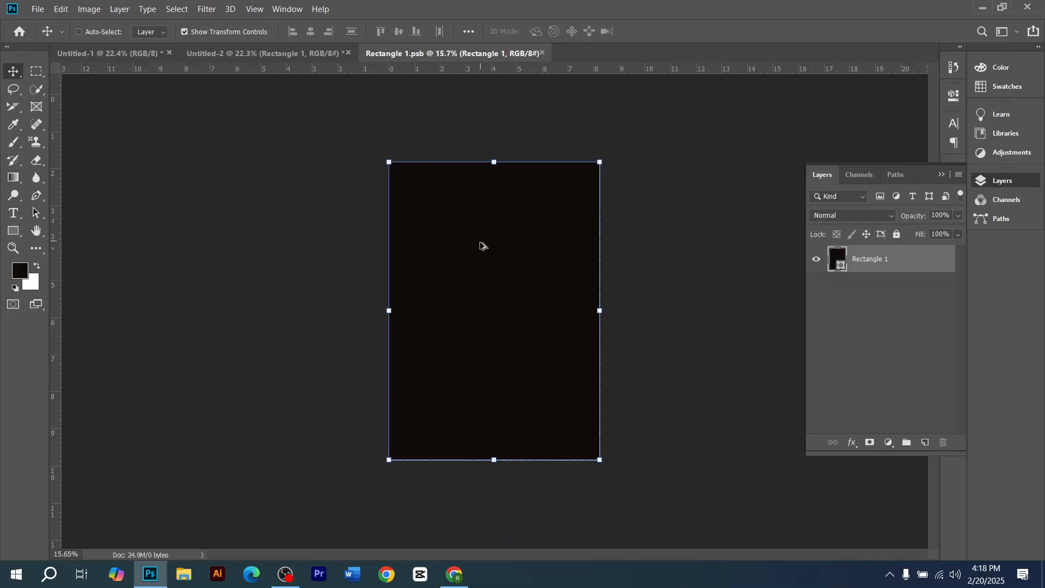
pyautogui.scroll(-5, 481, 245)
pyautogui.scroll(5, 497, 297)
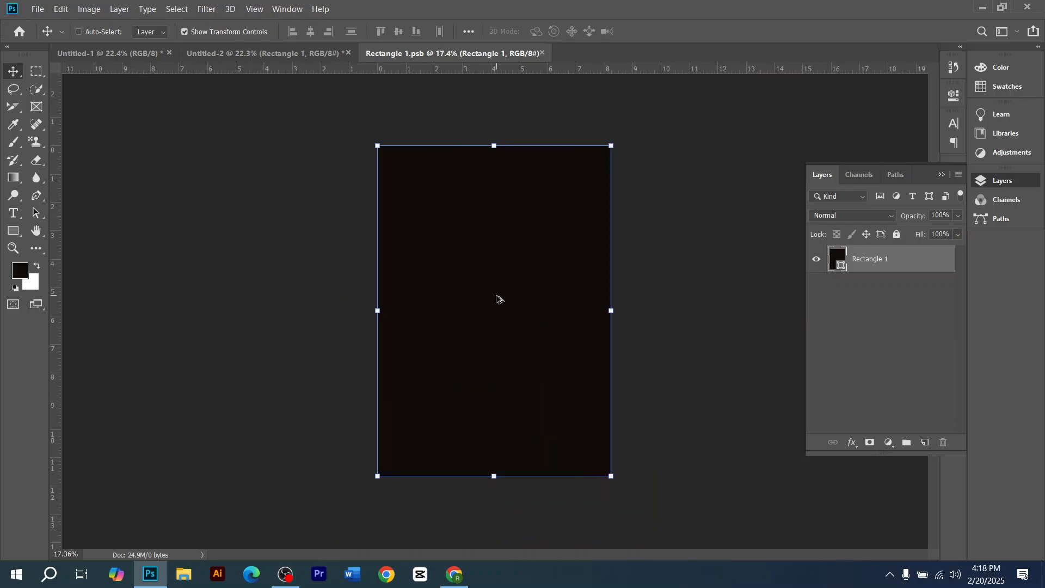
# Step: Check the image size of the Rectangle 1.psb smart object document without changing it
pyautogui.click(88, 9)
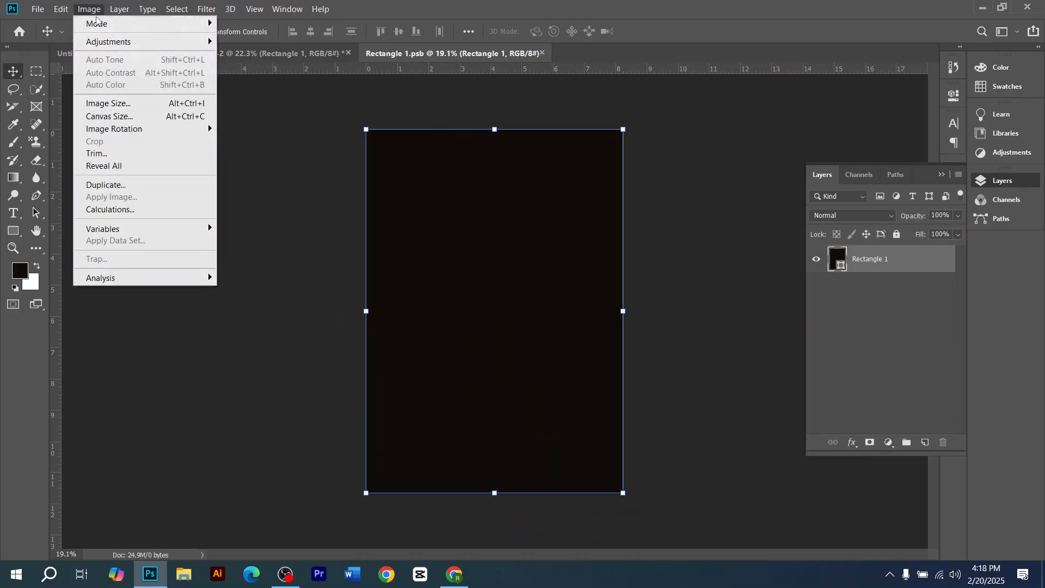
pyautogui.click(150, 105)
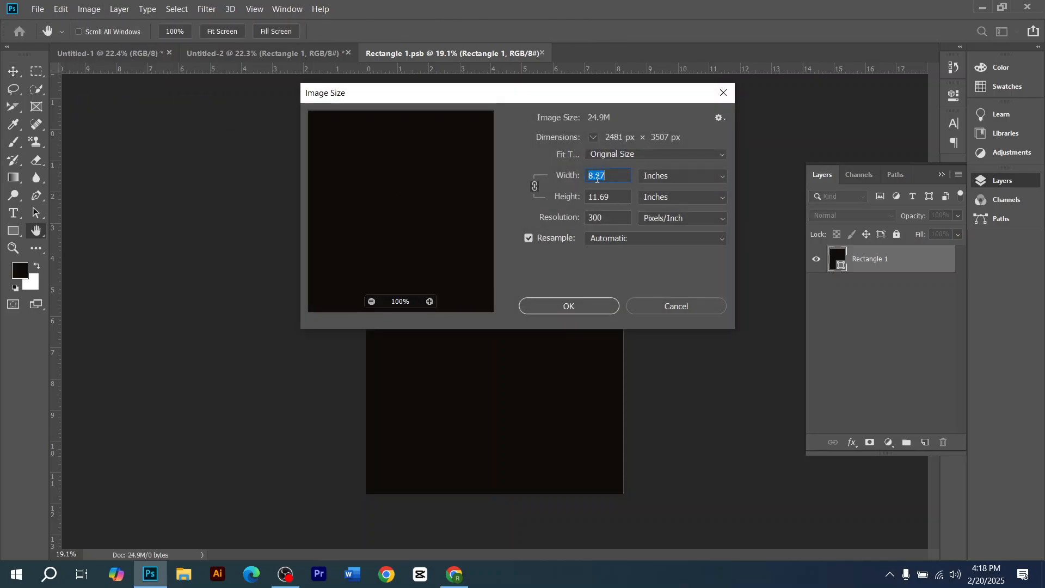
pyautogui.click(679, 312)
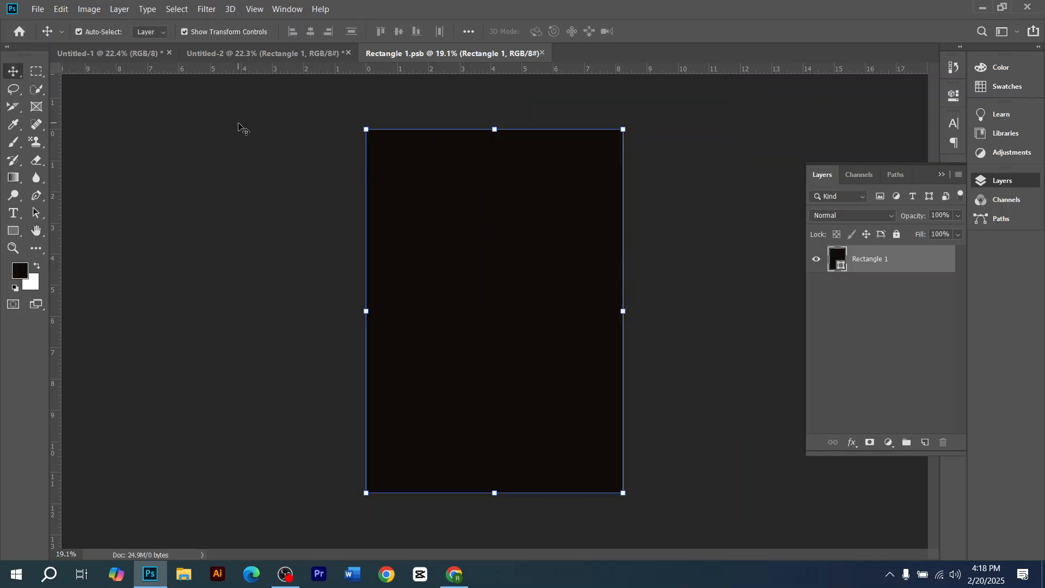
# Step: Copy the travel flyer design from Untitled-1 into Rectangle 1.psb, placing it over the black rectangle
pyautogui.click(135, 57)
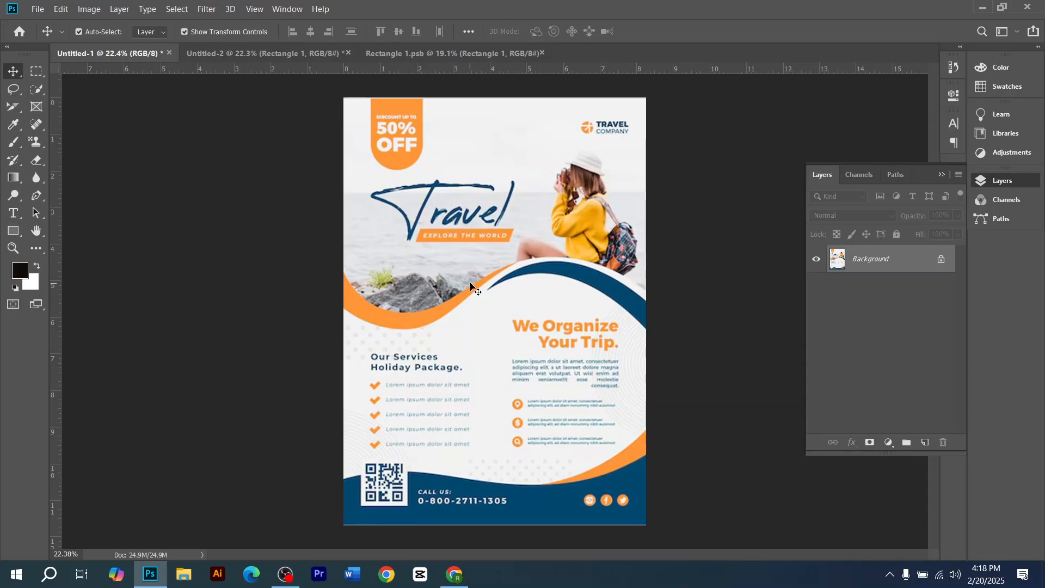
pyautogui.click(463, 57)
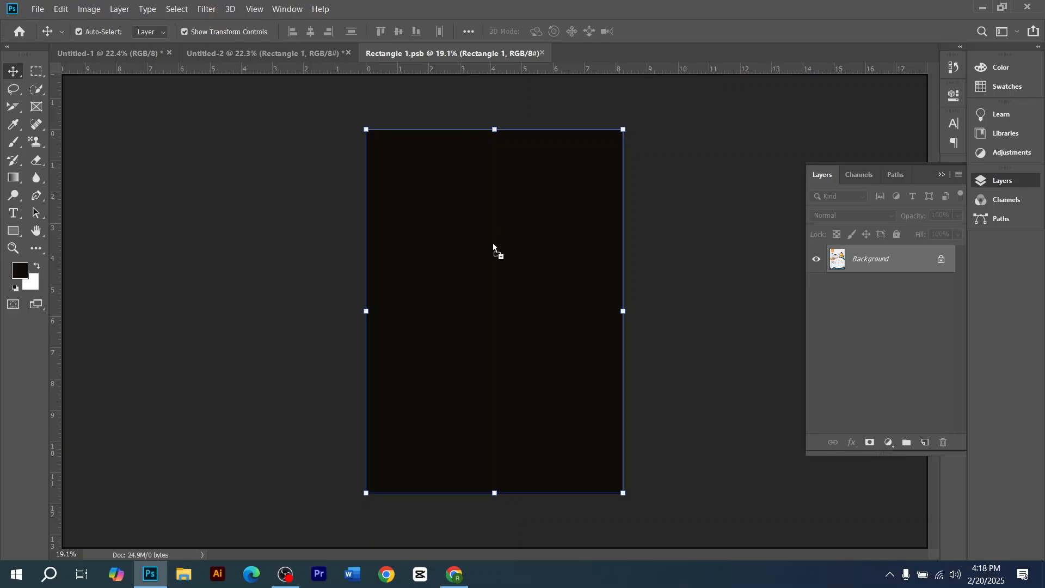
pyautogui.moveTo(494, 245); pyautogui.dragTo(489, 302)
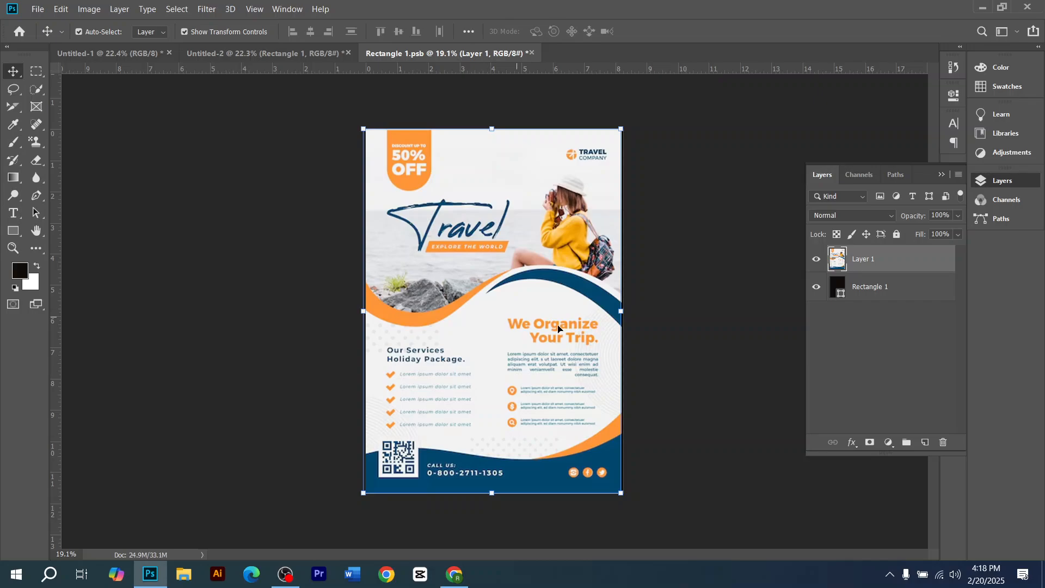
# Step: Scale the flyer design layer to 100.93% and nudge it horizontally so it covers the full width of the black rectangle
pyautogui.scroll(2, 623, 317)
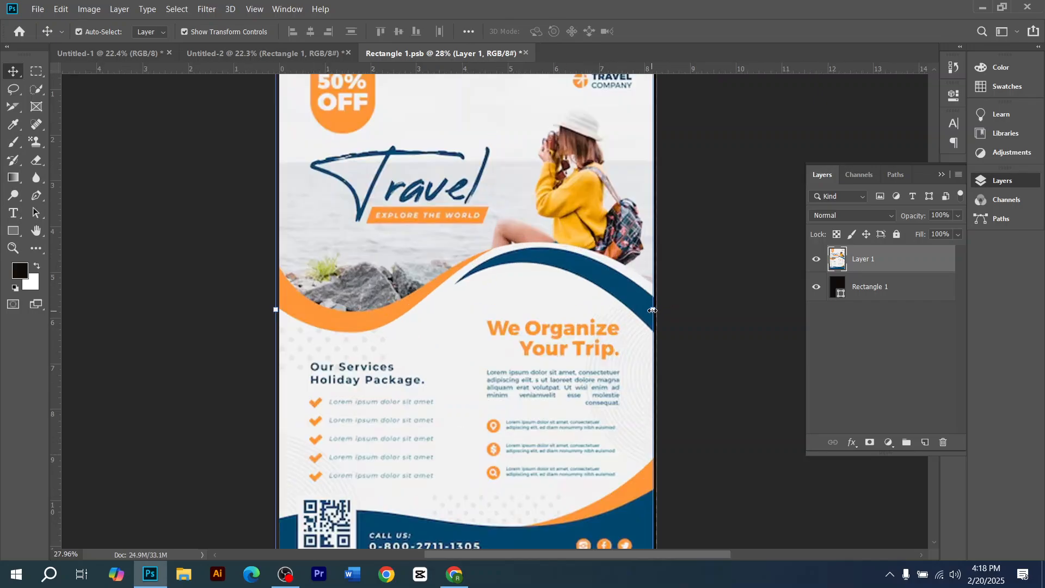
pyautogui.moveTo(652, 310); pyautogui.dragTo(656, 310)
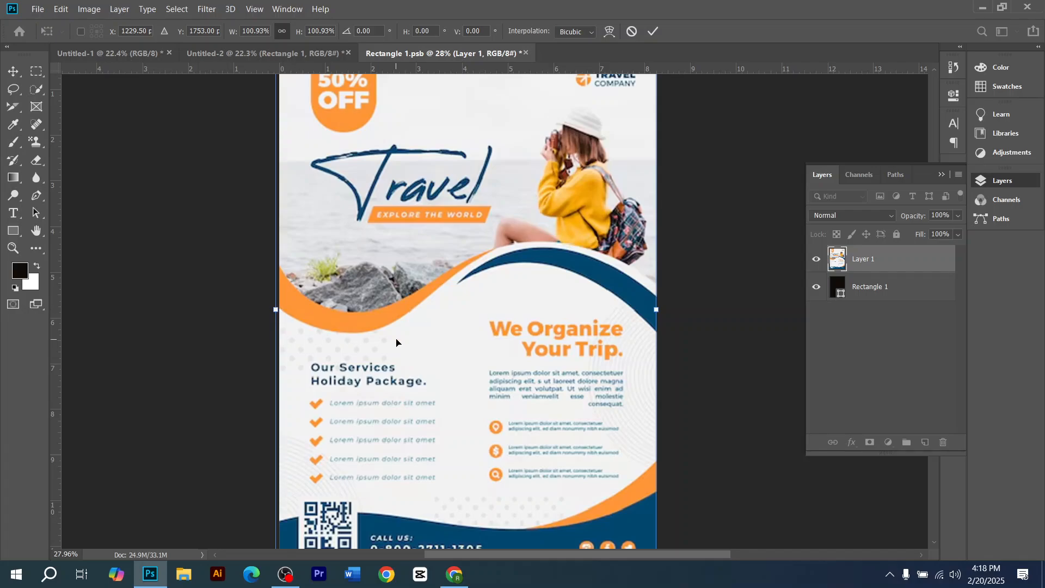
pyautogui.press('Right')
pyautogui.press('Right')
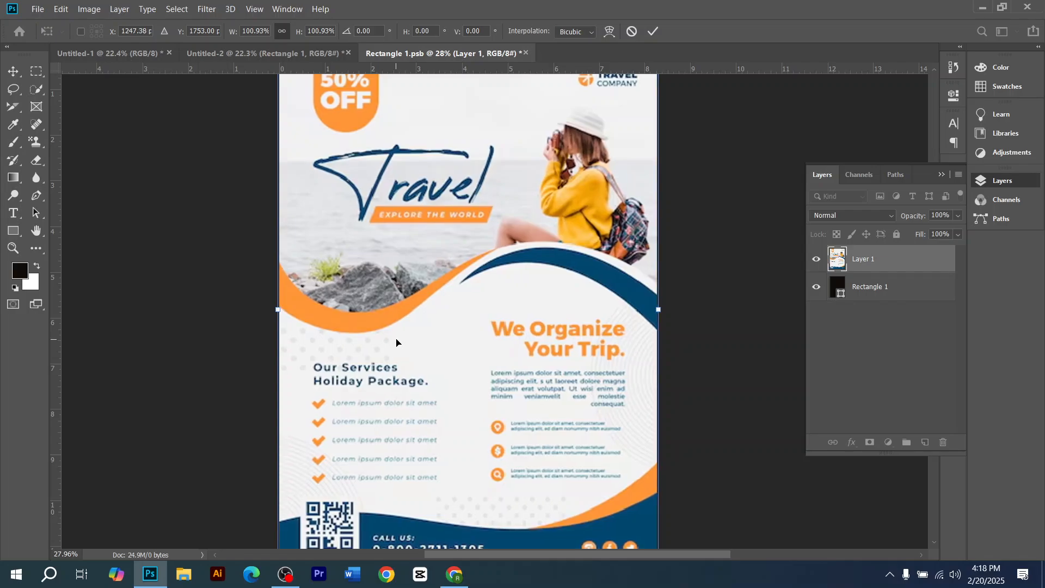
pyautogui.press('Right')
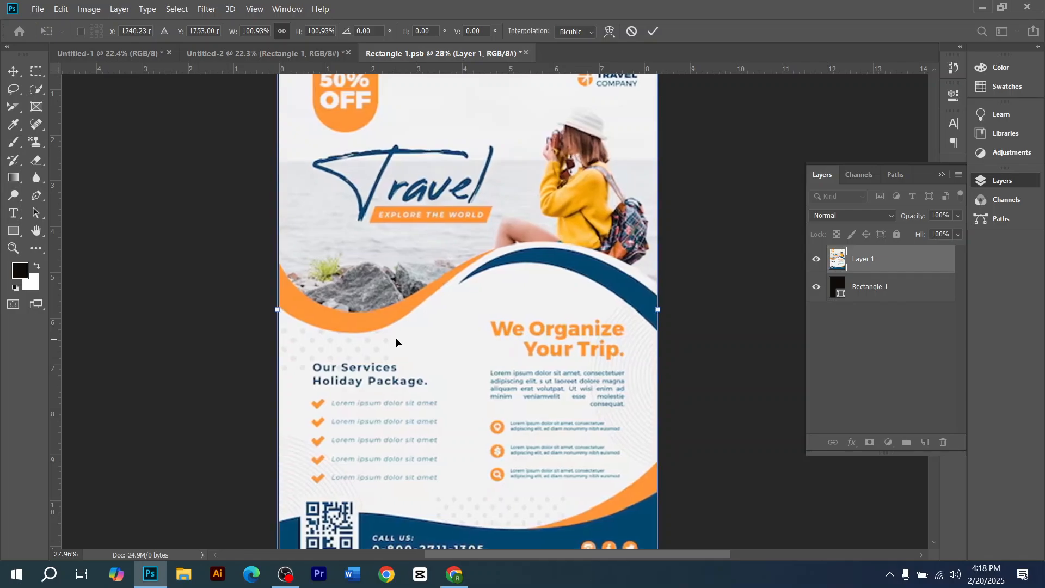
pyautogui.press('Return')
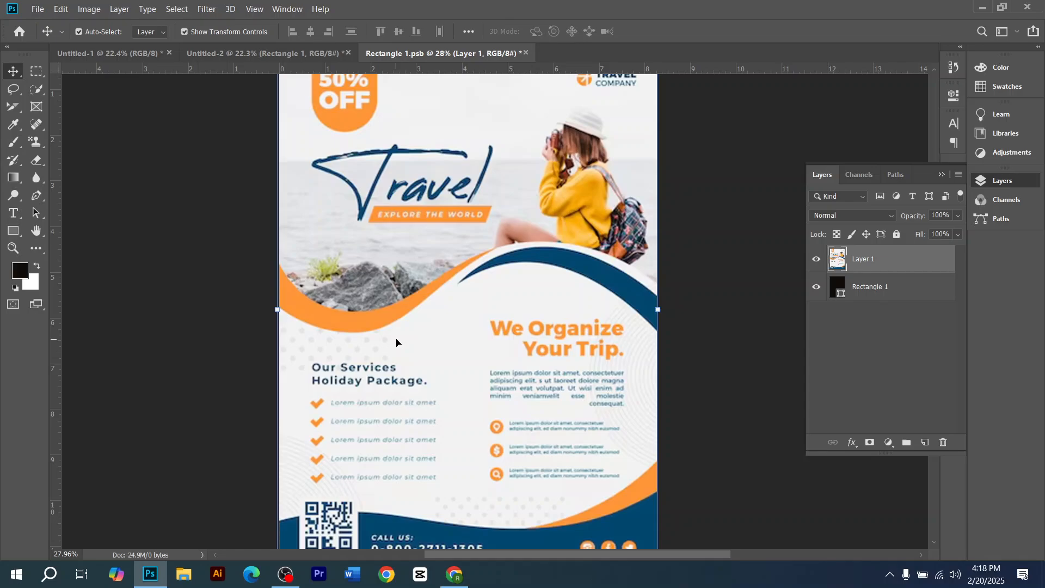
# Step: Save the smart object contents and return to the Untitled-2 mockup with Layer 1 selected
pyautogui.click(39, 9)
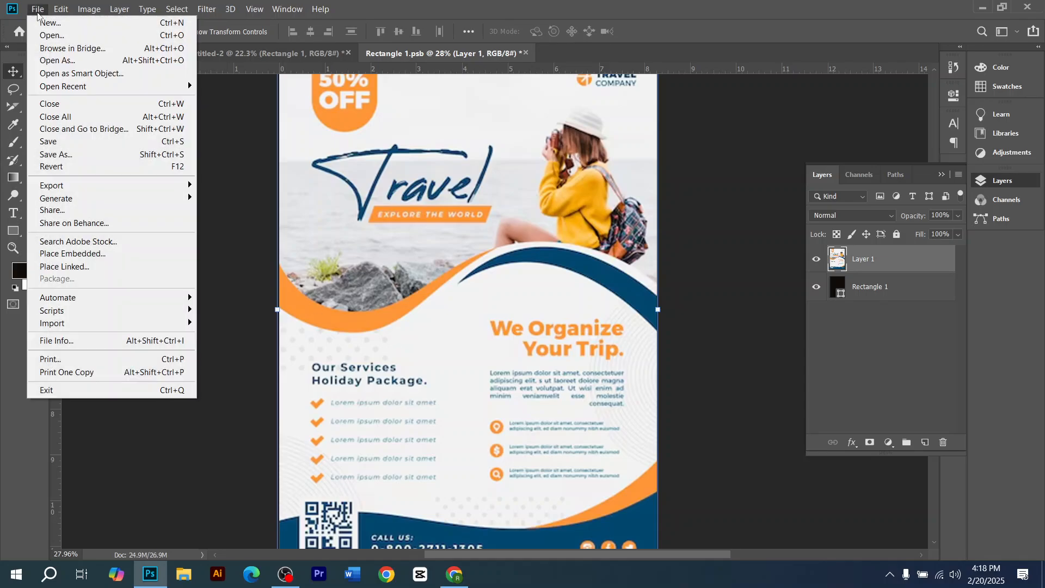
pyautogui.click(93, 142)
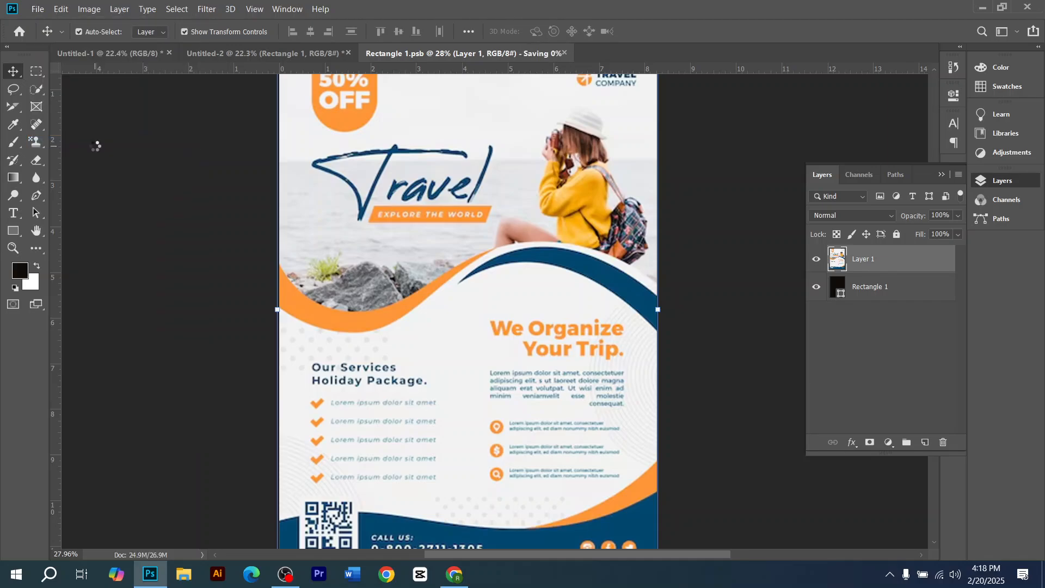
pyautogui.click(288, 58)
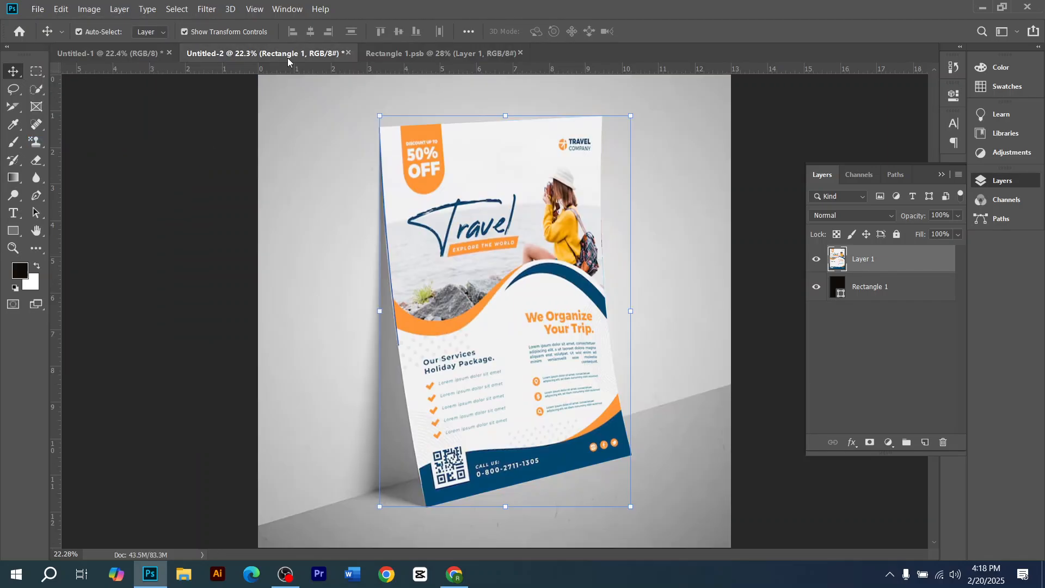
pyautogui.scroll(-2, 461, 342)
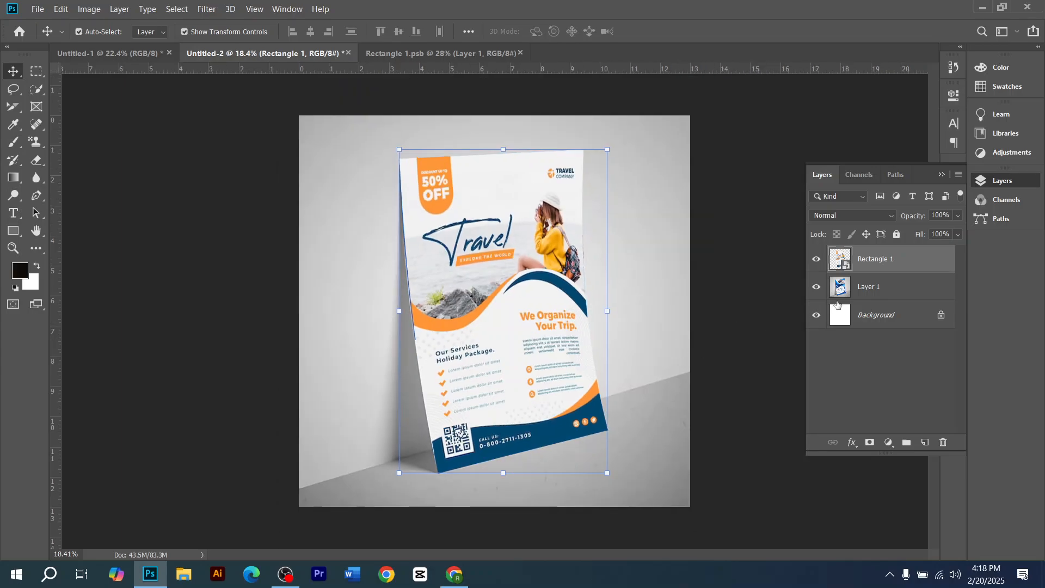
pyautogui.click(858, 289)
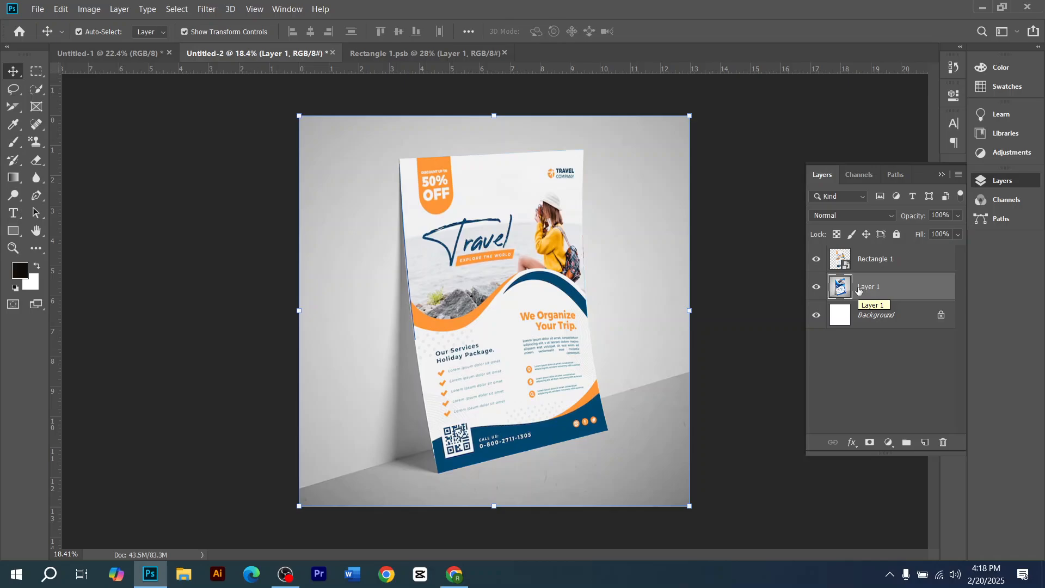
# Step: Delete the Layer 1 mockup image and add an empty layer beneath the Rectangle 1 flyer
pyautogui.click(943, 442)
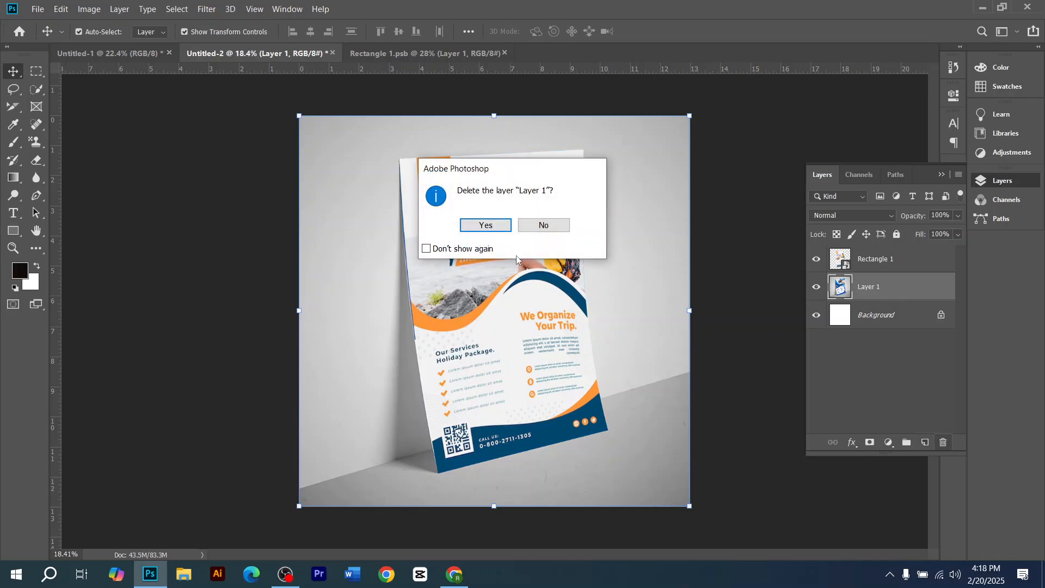
pyautogui.press('Return')
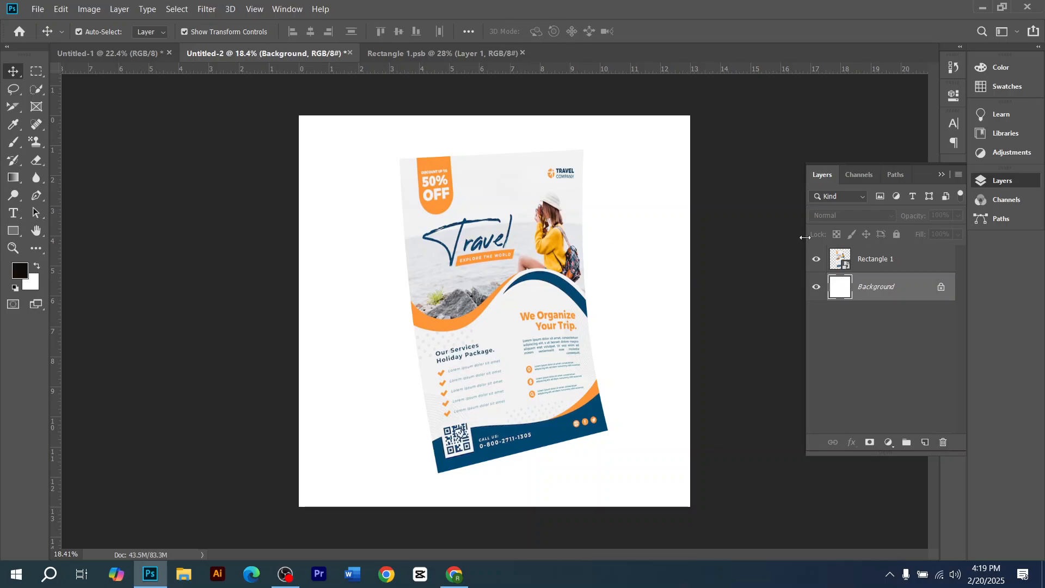
pyautogui.click(925, 442)
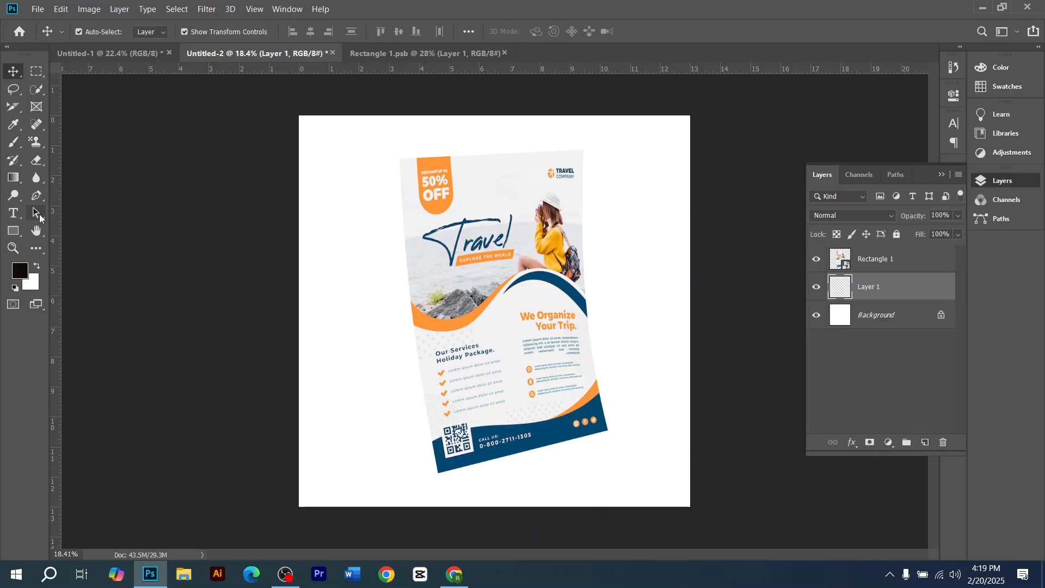
# Step: Draw a rectangle about 4324 × 4061 px covering the canvas behind the flyer and try several fill colours, ending with purple
pyautogui.click(14, 231)
pyautogui.moveTo(270, 115); pyautogui.dragTo(703, 521)
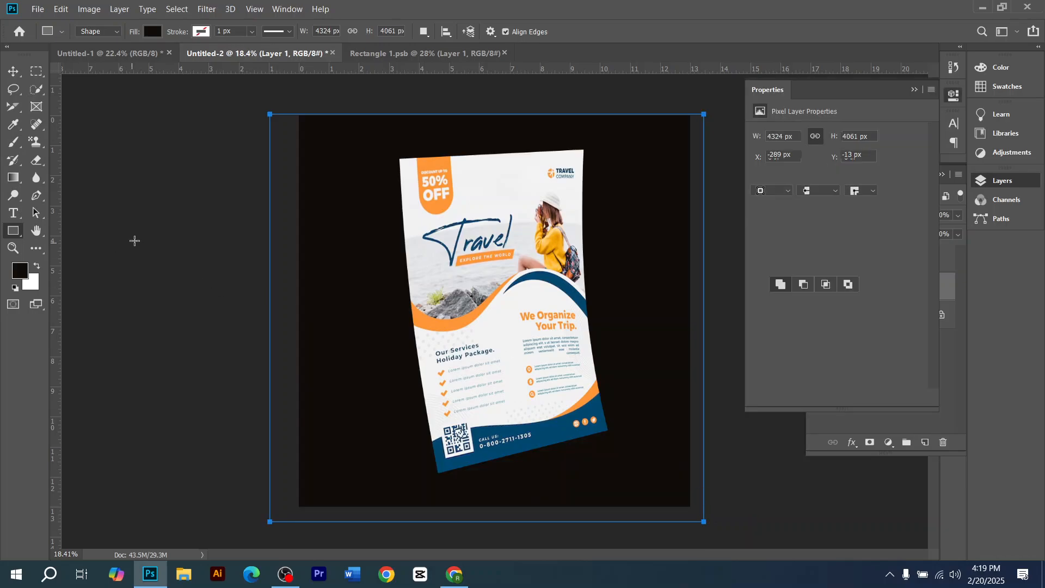
pyautogui.click(152, 31)
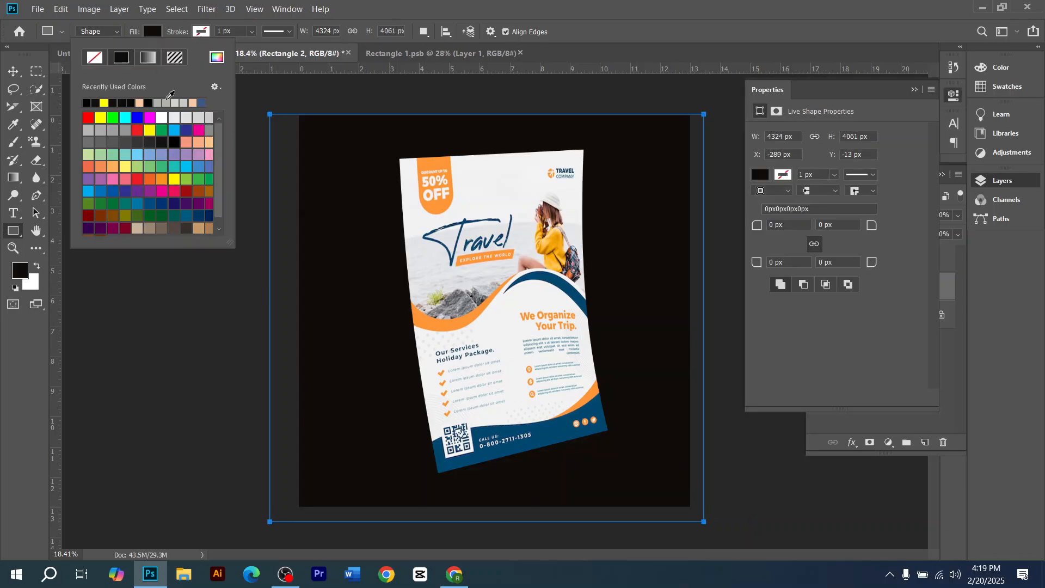
pyautogui.click(162, 131)
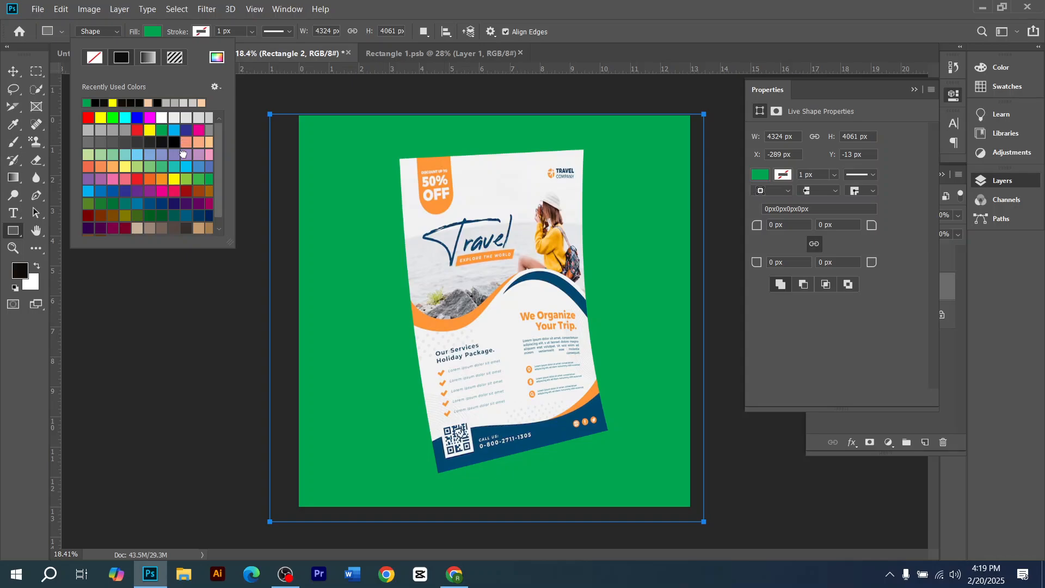
pyautogui.click(186, 141)
pyautogui.click(137, 166)
pyautogui.click(149, 191)
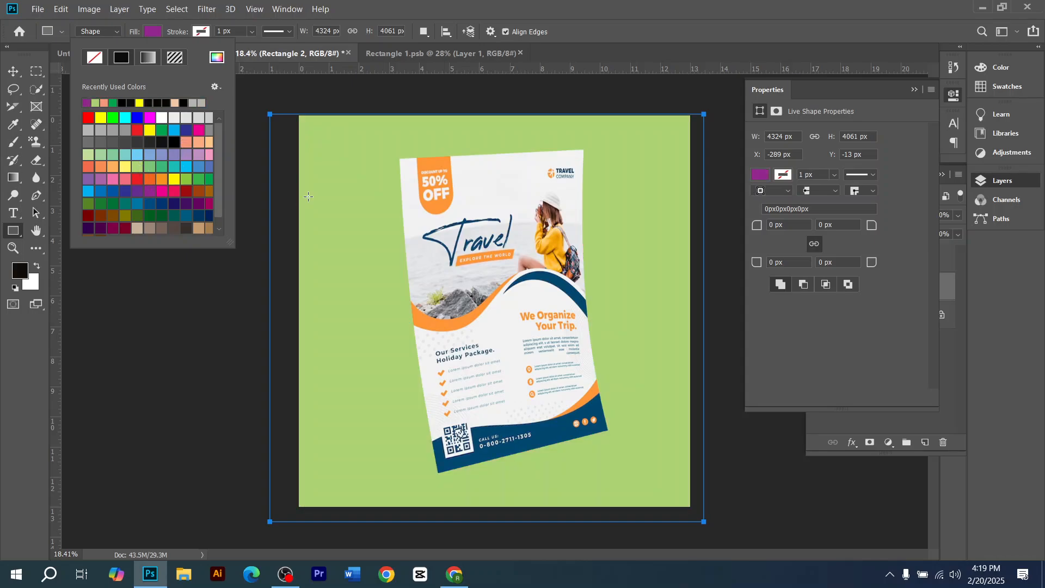
pyautogui.click(22, 73)
pyautogui.click(14, 71)
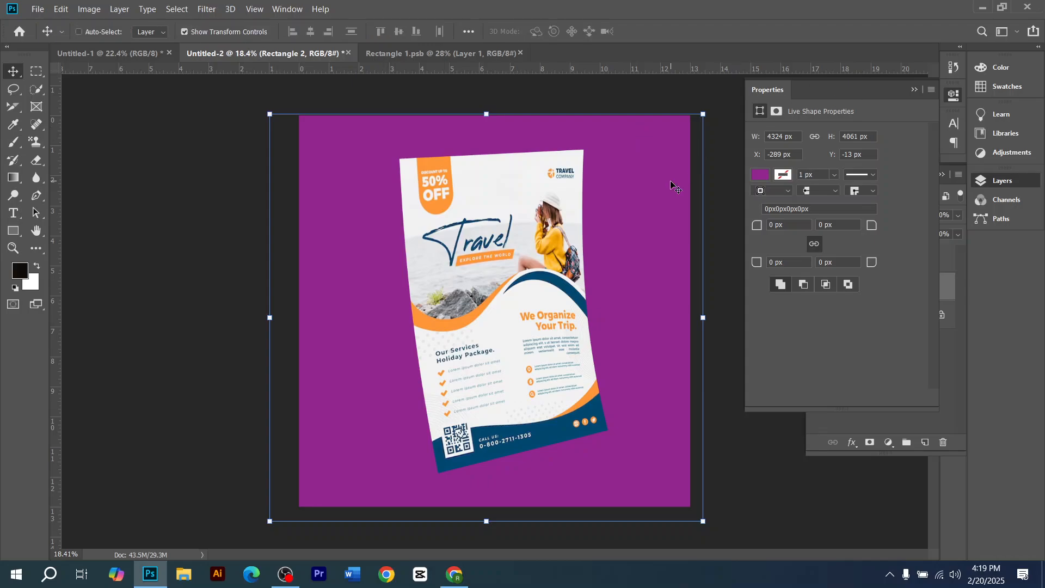
# Step: Undo the coloured background rectangle, the added layer and the deletion of the mockup image
pyautogui.hotkey('ctrl', 'z')
pyautogui.hotkey('ctrl', 'z')
pyautogui.hotkey('ctrl', 'z')
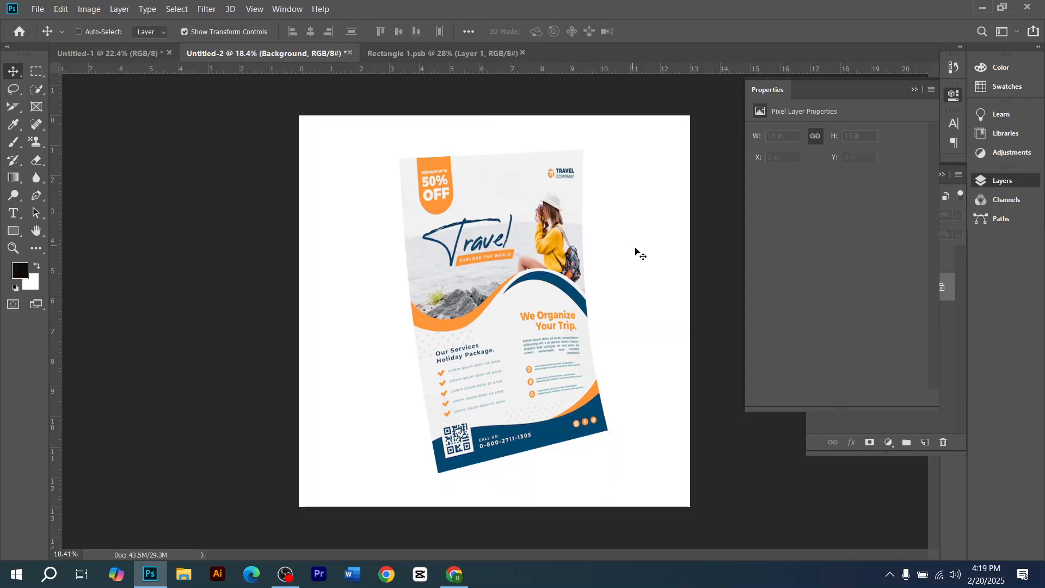
pyautogui.hotkey('ctrl', 'z')
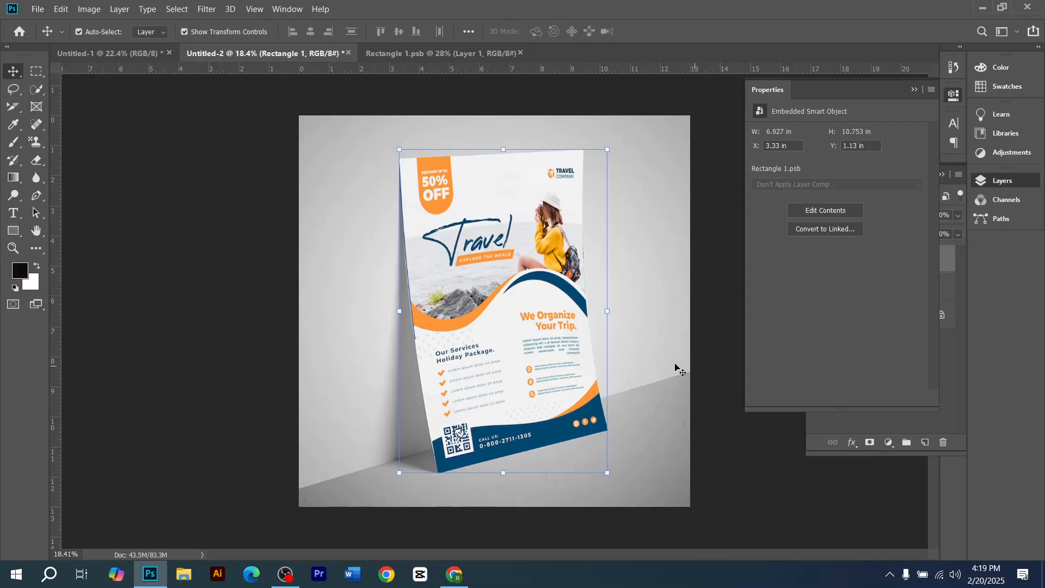
# Step: Inspect the leaning-flyer mockup with the shape properties hidden and every layer deselected
pyautogui.scroll(2, 435, 478)
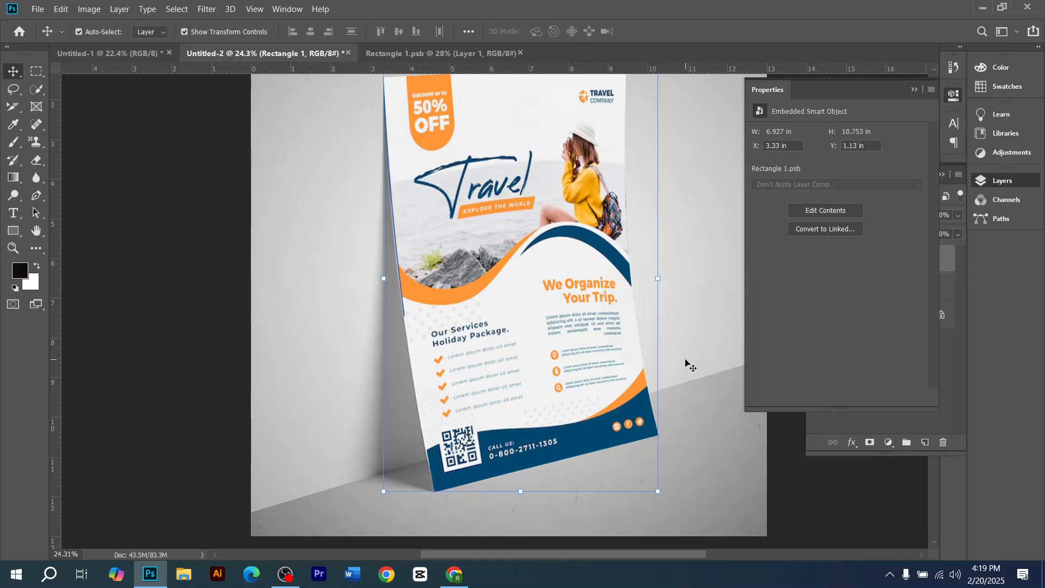
pyautogui.scroll(-2, 675, 368)
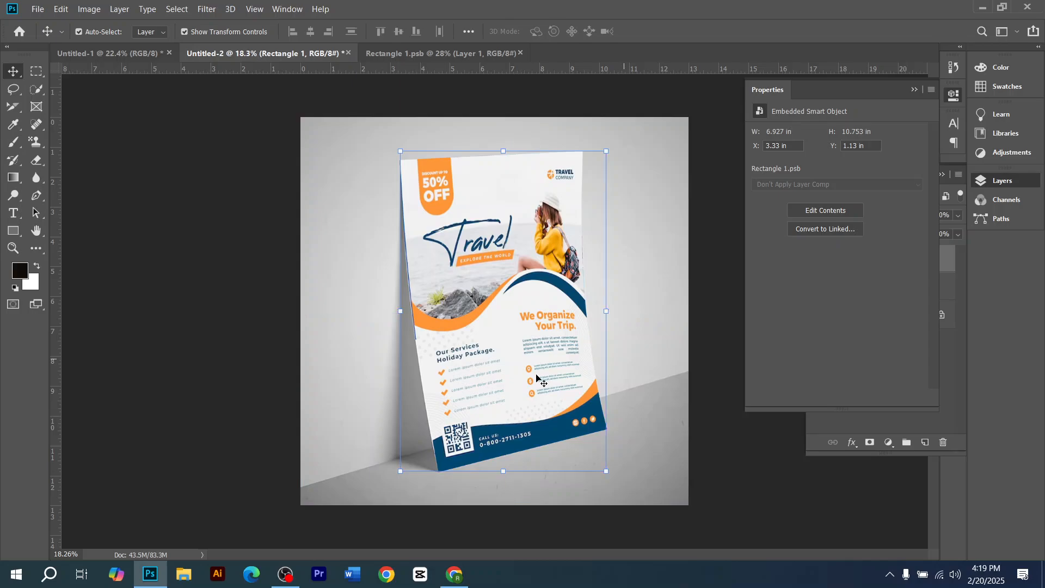
pyautogui.click(637, 448)
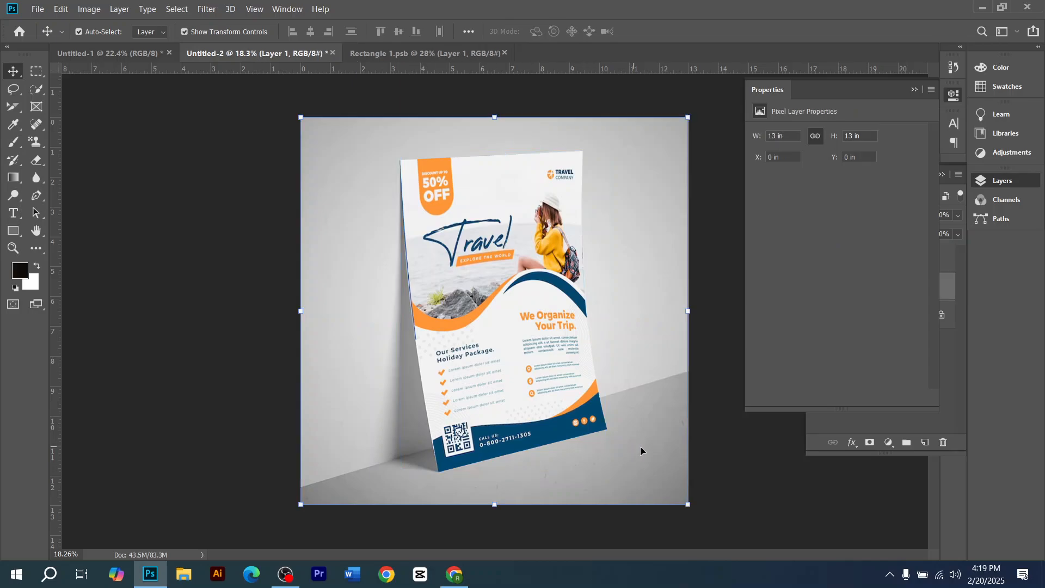
pyautogui.click(915, 89)
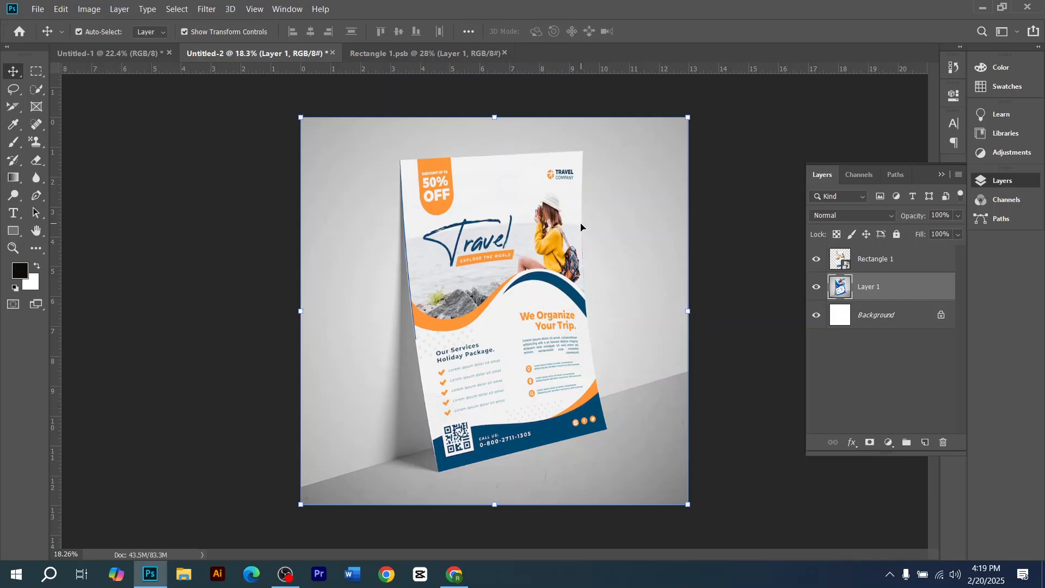
pyautogui.click(728, 206)
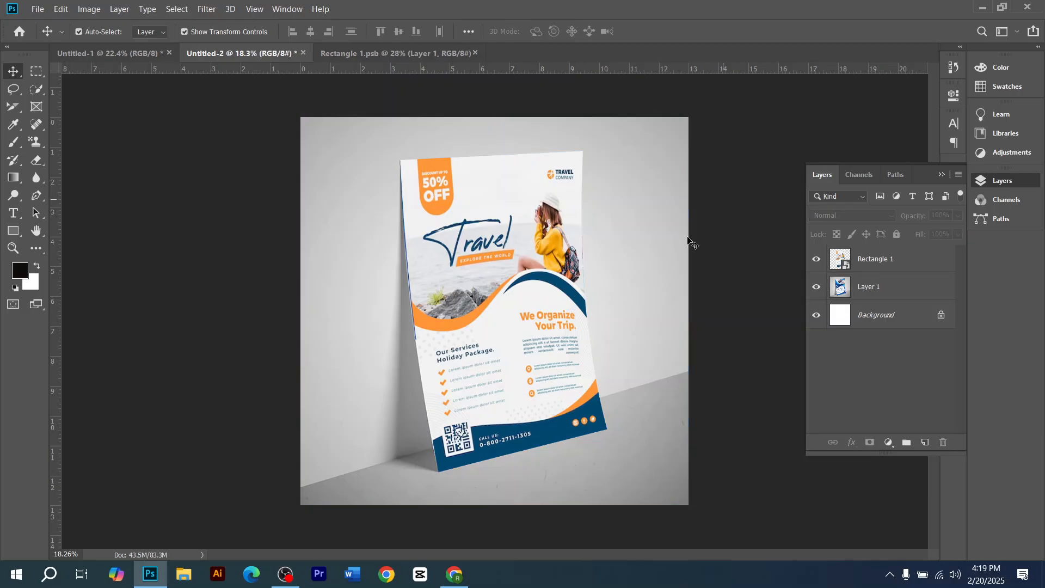